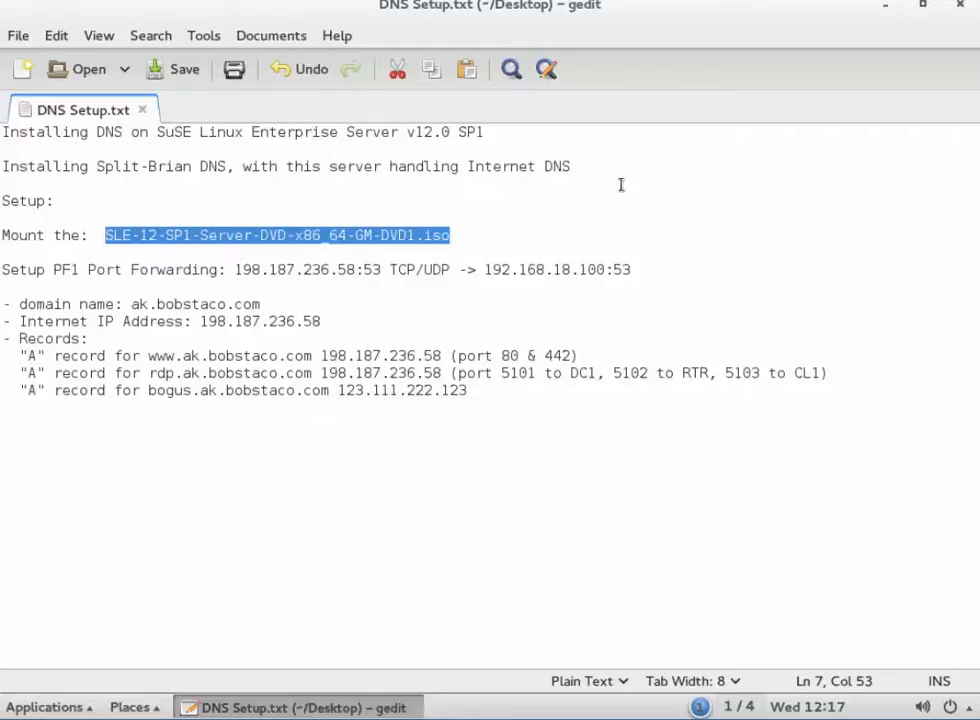
Review the domain name, Internet IP address and A record entries in the DNS Setup.txt notes
{"action": "left_click", "coordinate": [885, 10]}
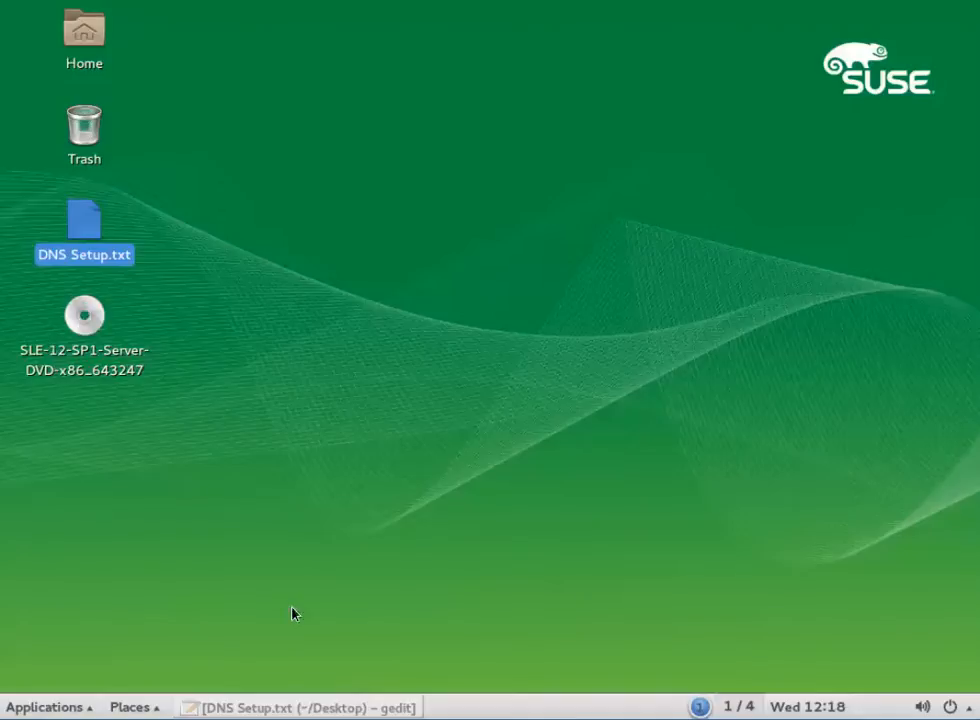
{"action": "left_click", "coordinate": [287, 710]}
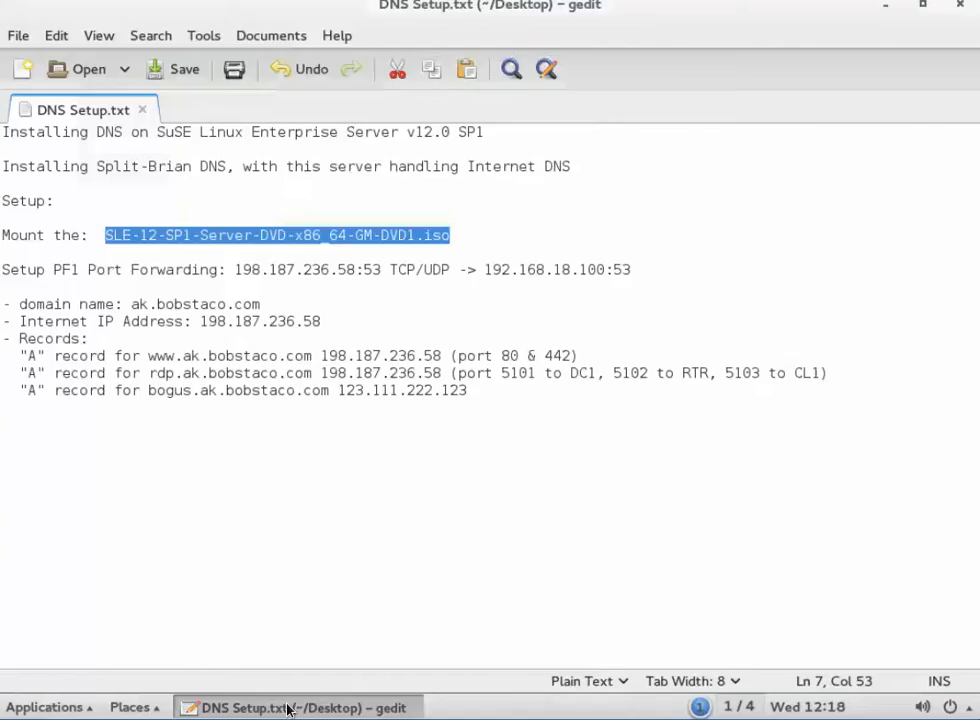
{"action": "left_click", "coordinate": [278, 500]}
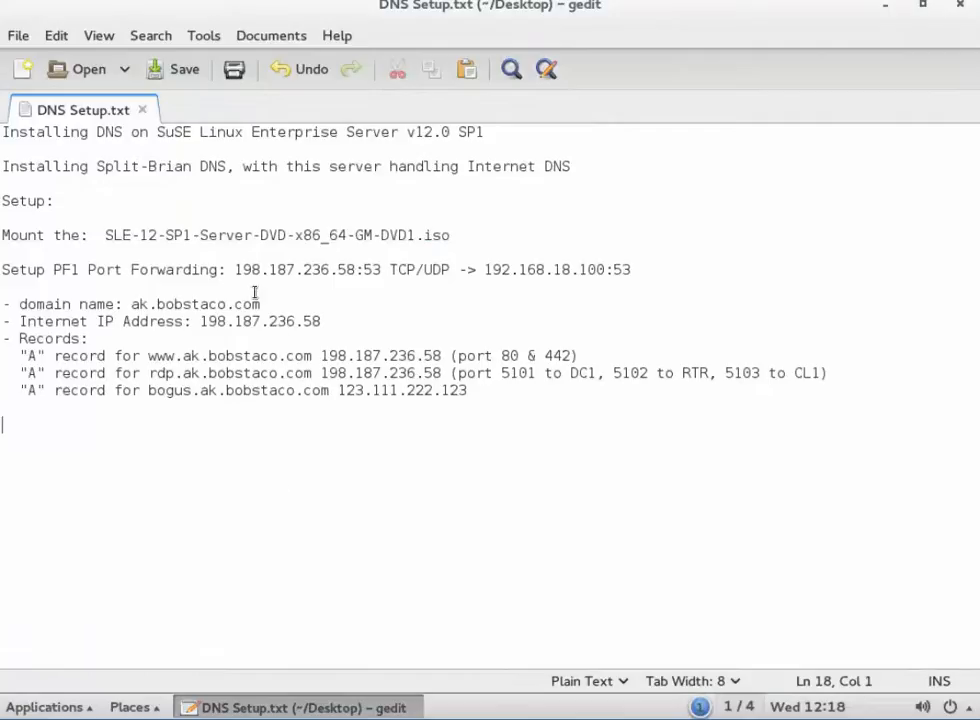
{"action": "left_click_drag", "start_coordinate": [208, 320], "coordinate": [327, 320]}
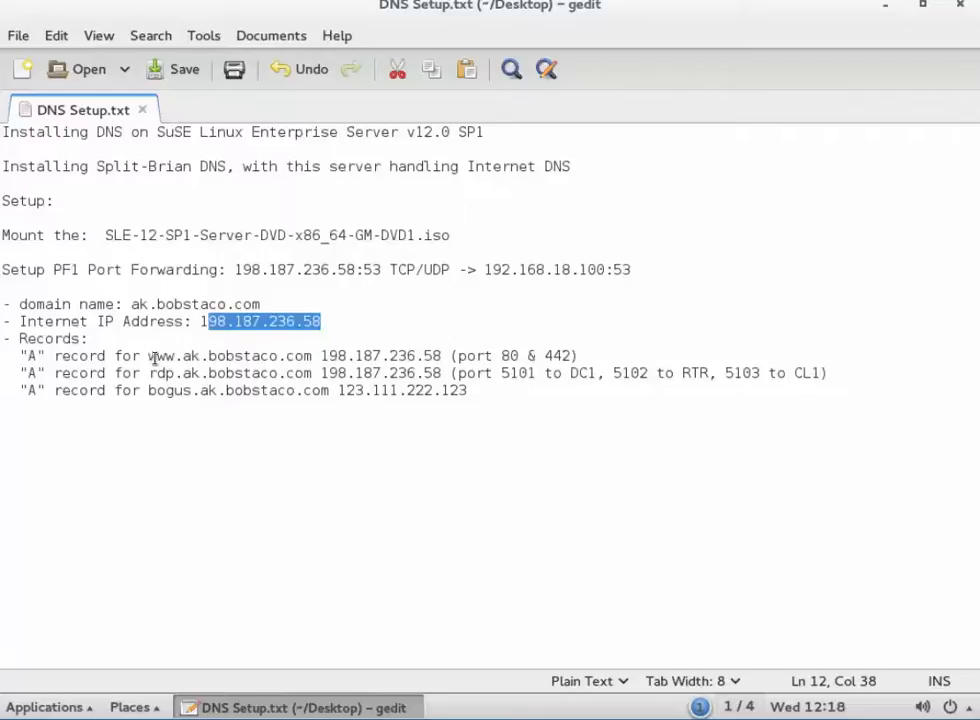
{"action": "left_click_drag", "start_coordinate": [148, 357], "coordinate": [200, 391]}
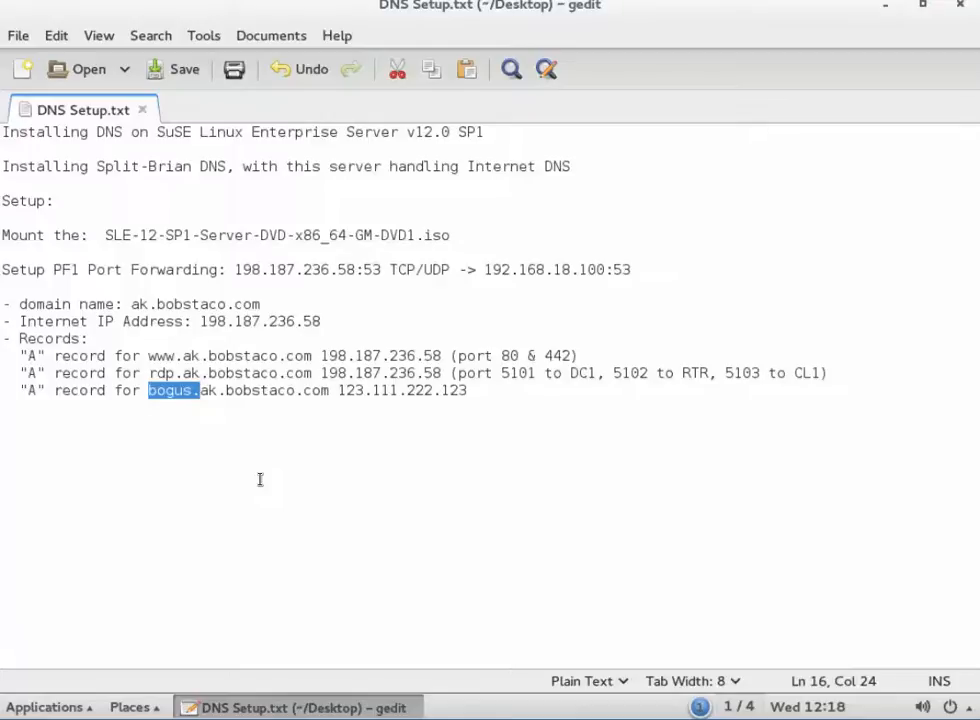
Examine the PF1 port forwarding line in the notes, including its external and internal addresses, and minimize the file
{"action": "left_click", "coordinate": [57, 270]}
{"action": "left_click", "coordinate": [88, 270], "text": "shift"}
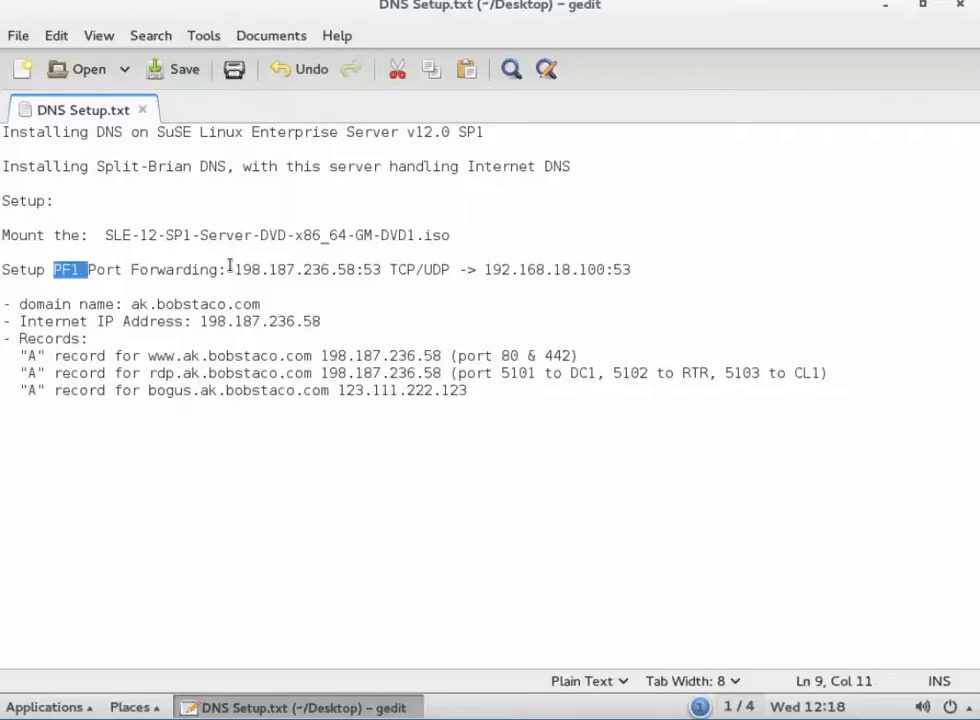
{"action": "left_click_drag", "start_coordinate": [235, 268], "coordinate": [356, 270]}
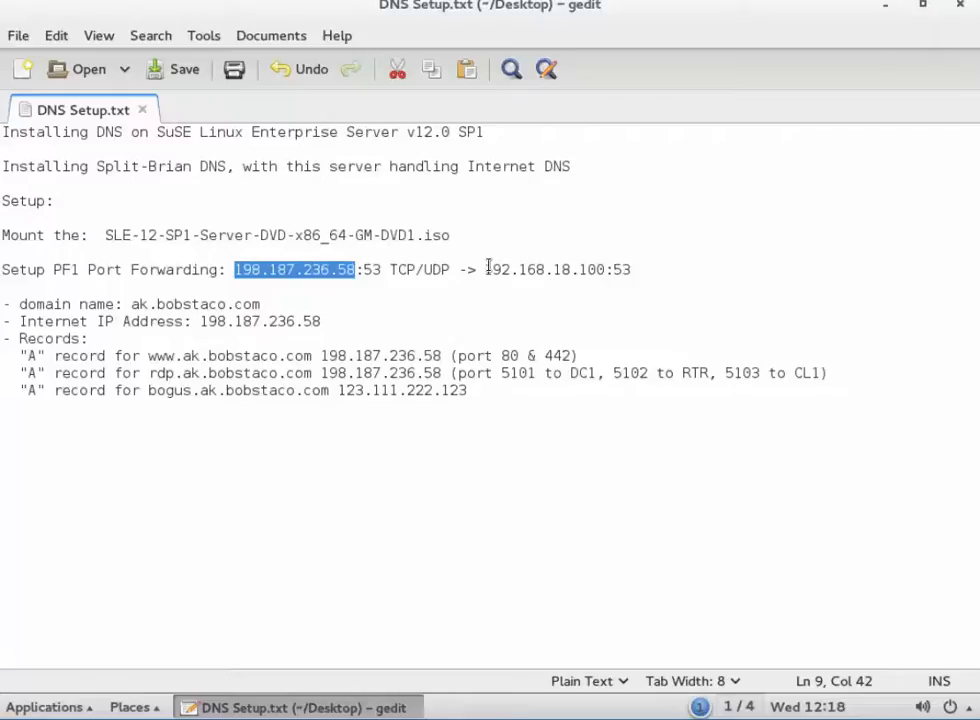
{"action": "left_click_drag", "start_coordinate": [486, 269], "coordinate": [634, 269]}
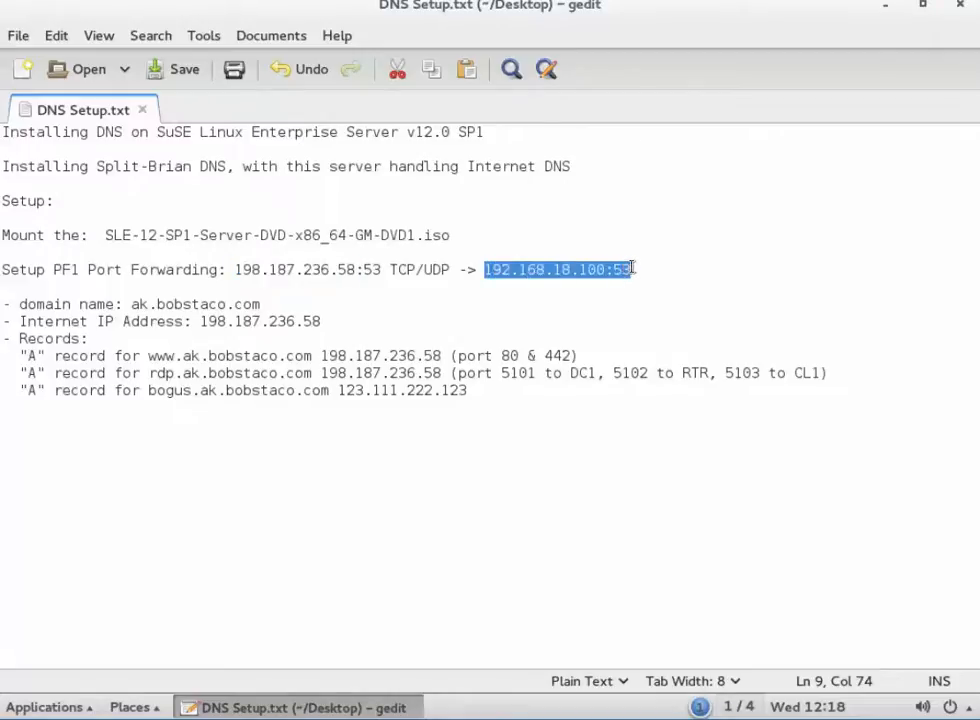
{"action": "left_click", "coordinate": [577, 280]}
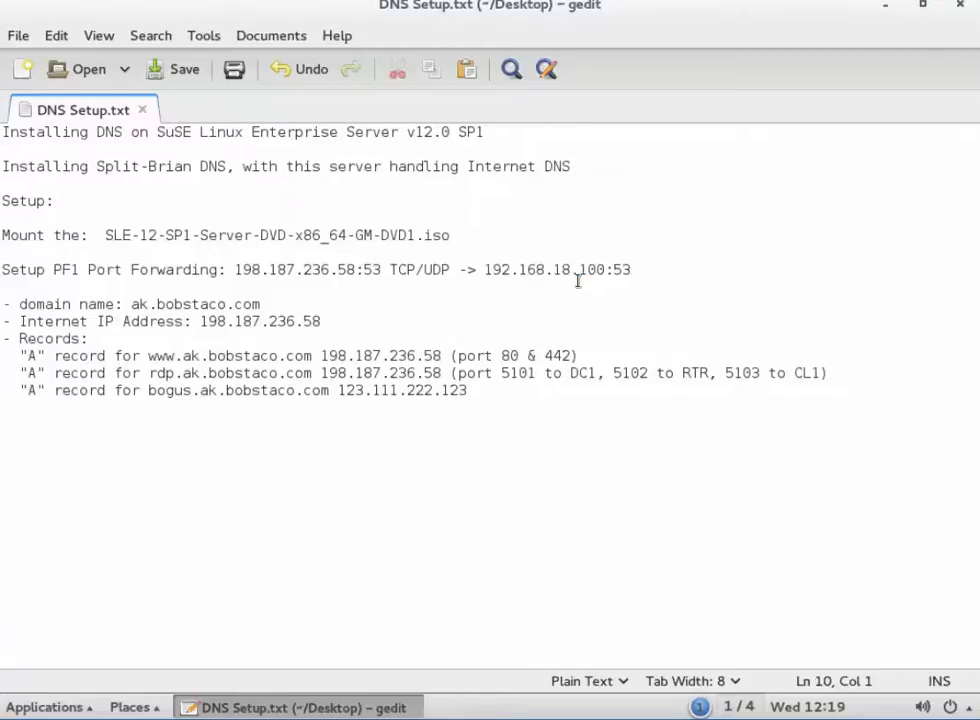
{"action": "double_click", "coordinate": [562, 268]}
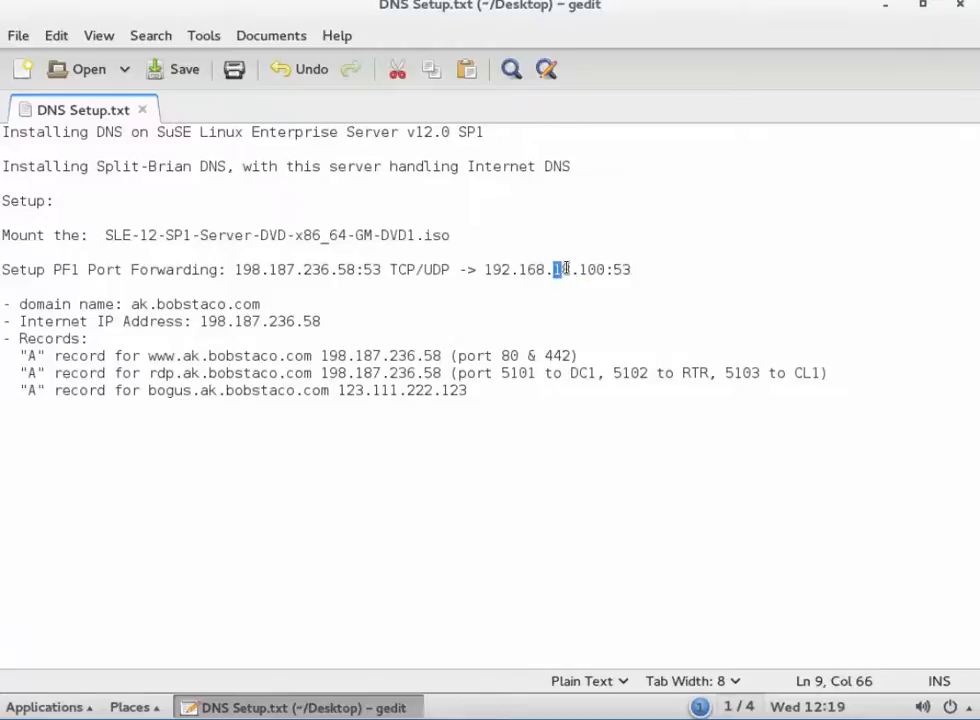
{"action": "left_click", "coordinate": [349, 268]}
{"action": "key", "text": "shift+Right"}
{"action": "key", "text": "shift+Right"}
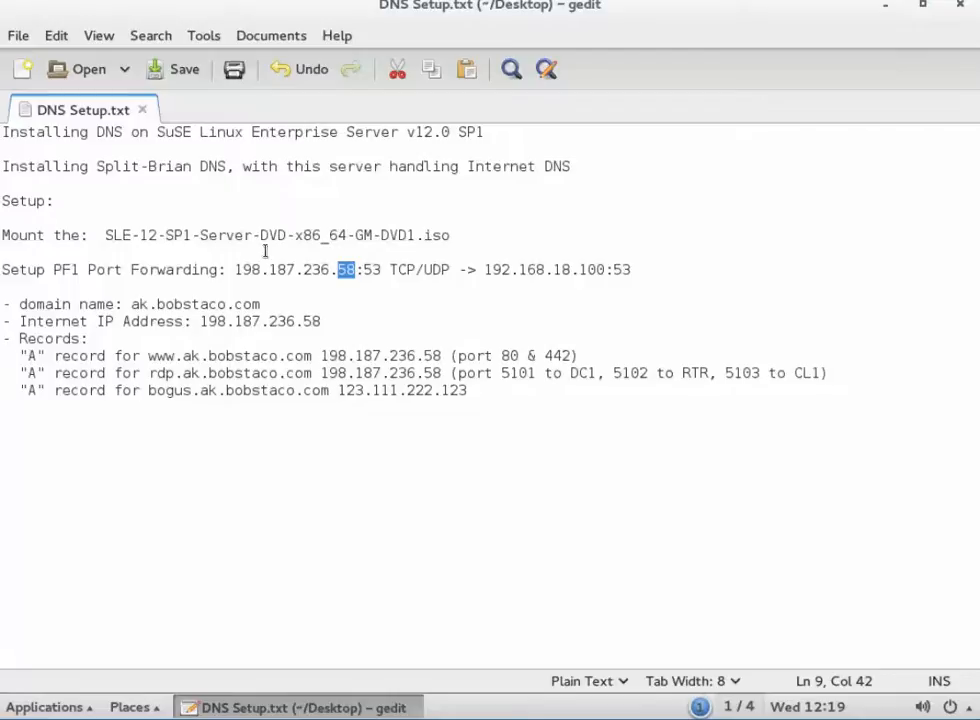
{"action": "left_click", "coordinate": [885, 8]}
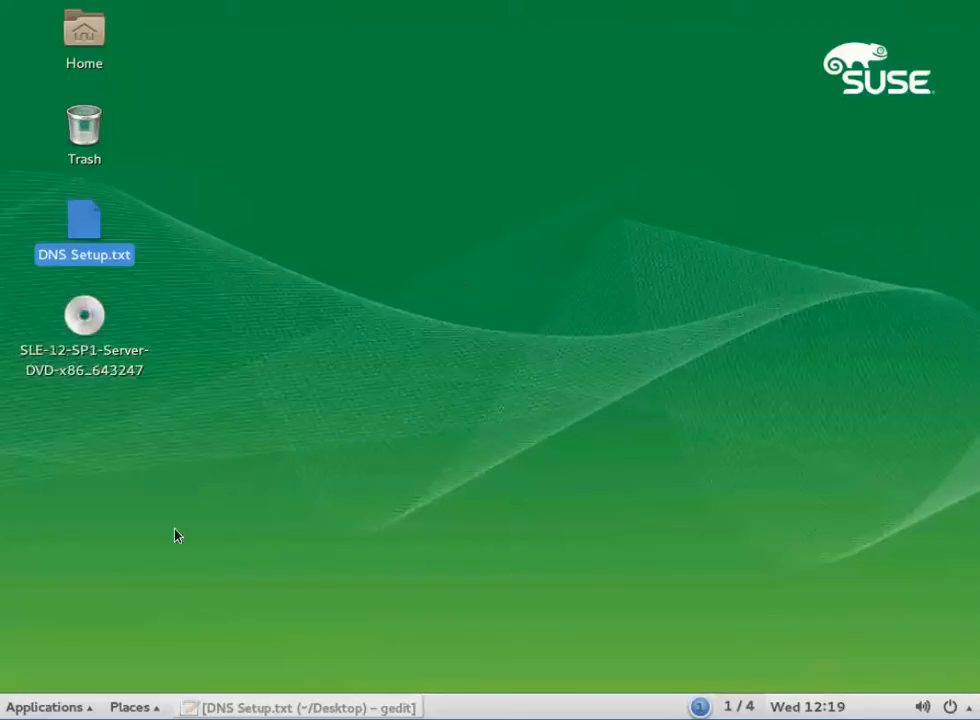
Launch YaST from the system tools and authenticate with the root password
{"action": "left_click", "coordinate": [30, 707]}
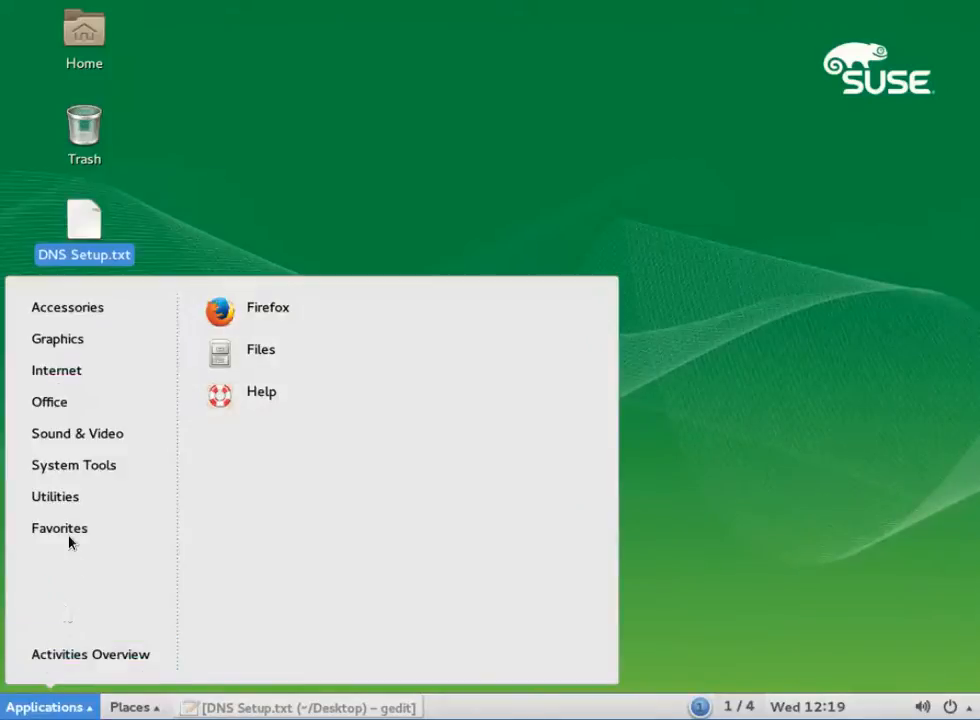
{"action": "mouse_move", "coordinate": [66, 474]}
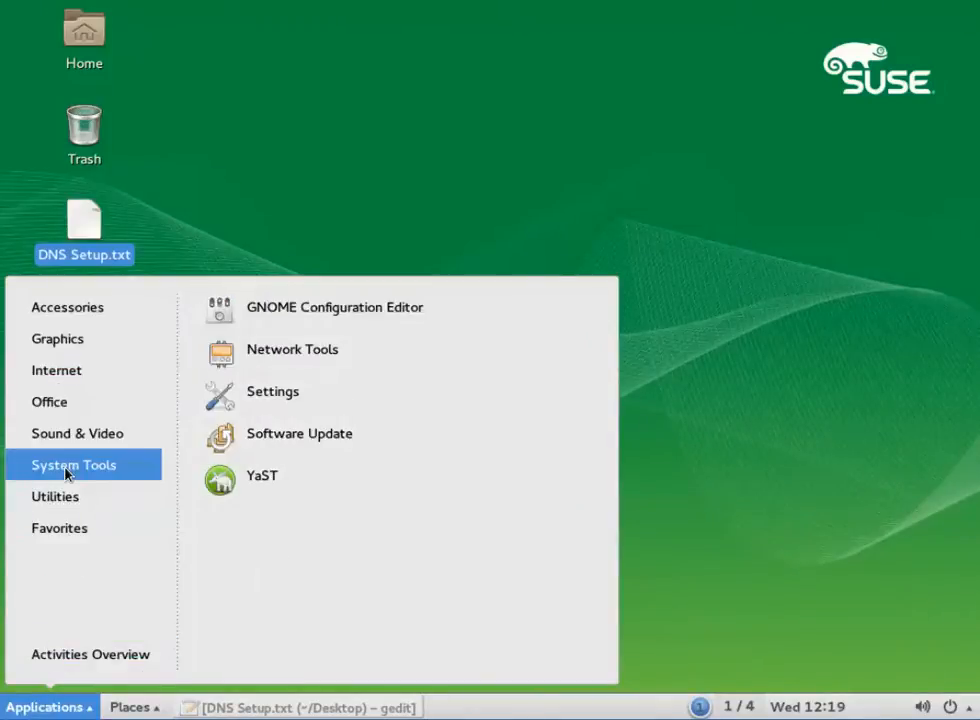
{"action": "left_click", "coordinate": [224, 486]}
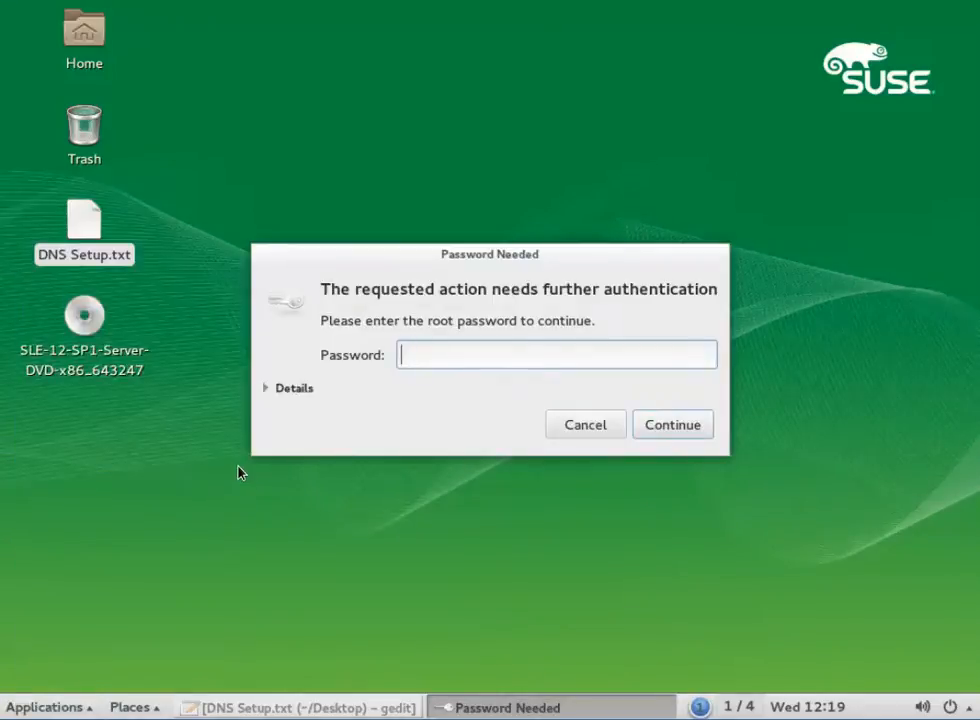
{"action": "type", "text": "••••••••"}
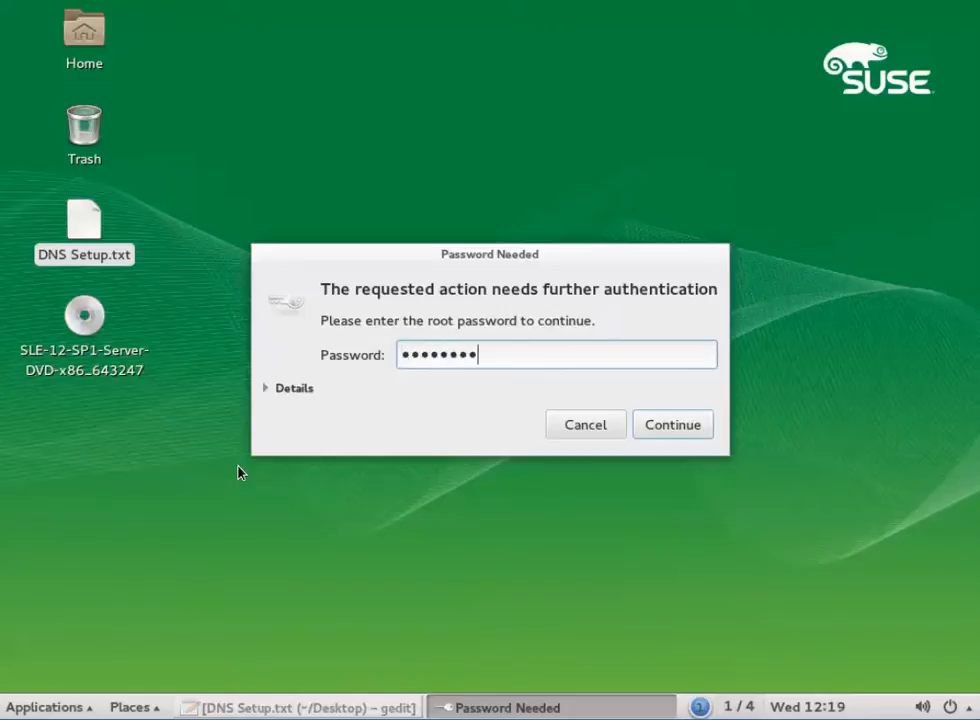
{"action": "type", "text": "••"}
{"action": "key", "text": "Return"}
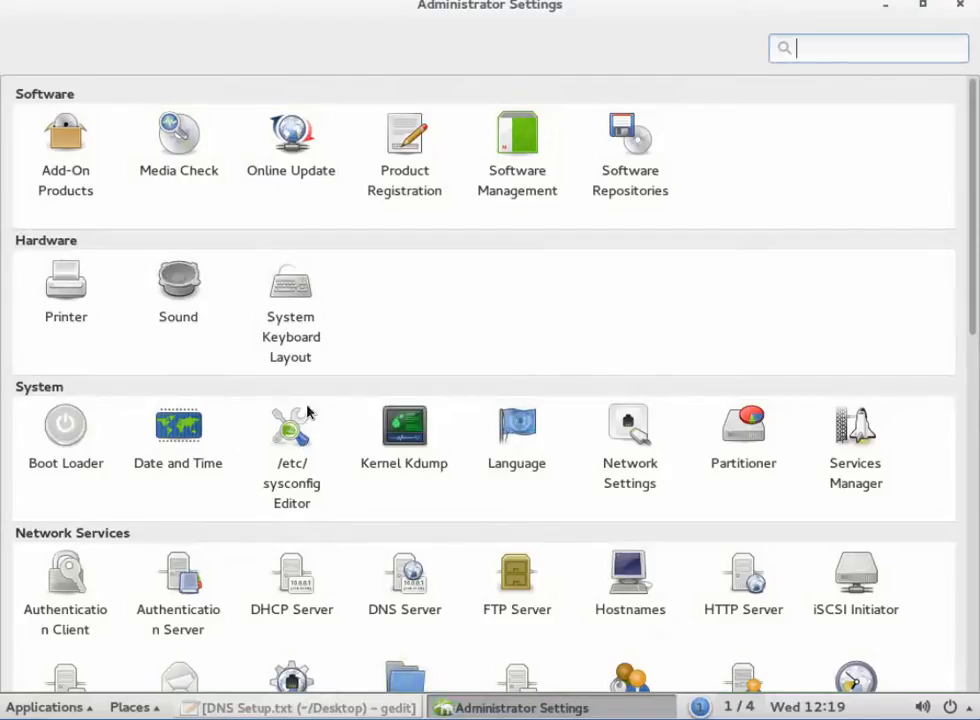
Open the DNS Server module under Network Services and install the required bind package
{"action": "scroll", "coordinate": [341, 290], "scroll_direction": "down", "scroll_amount": 1}
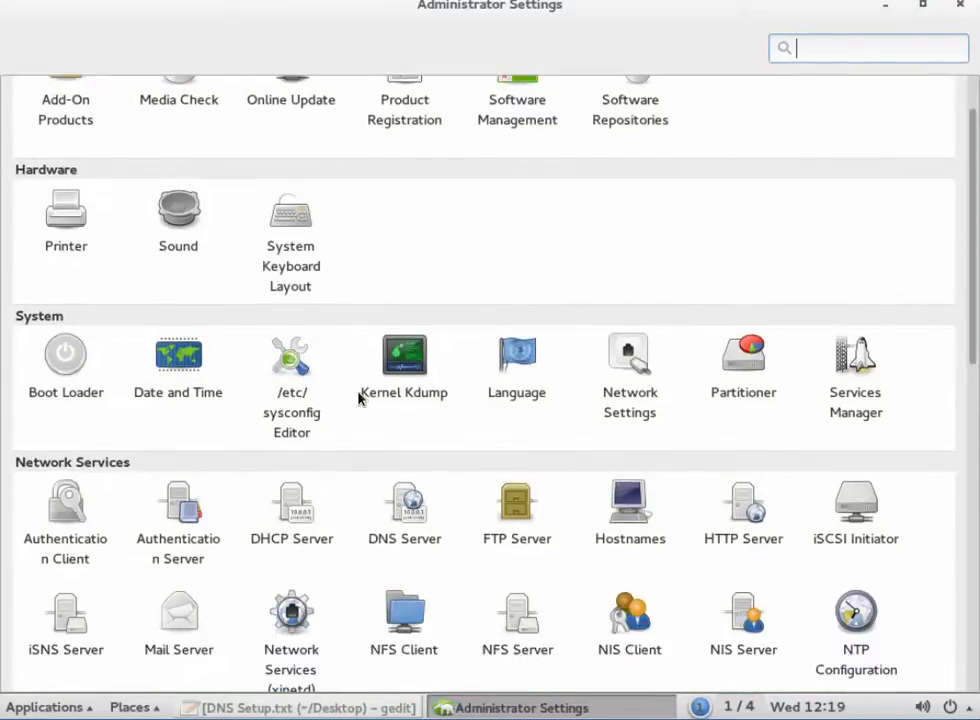
{"action": "scroll", "coordinate": [418, 515], "scroll_direction": "down", "scroll_amount": 3}
{"action": "left_click", "coordinate": [414, 500]}
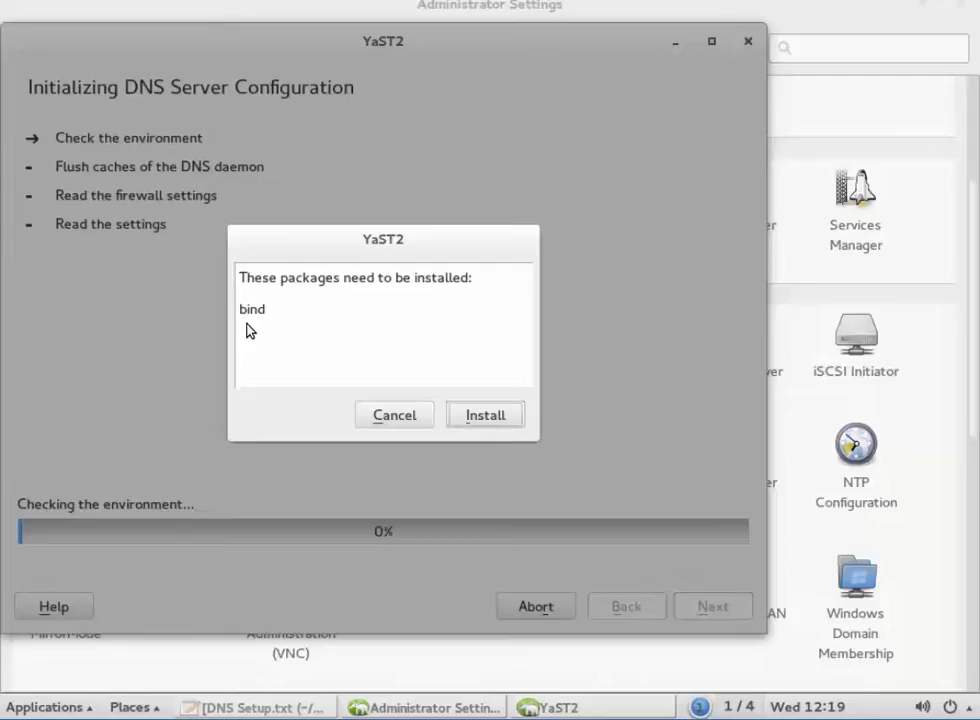
{"action": "left_click", "coordinate": [500, 421]}
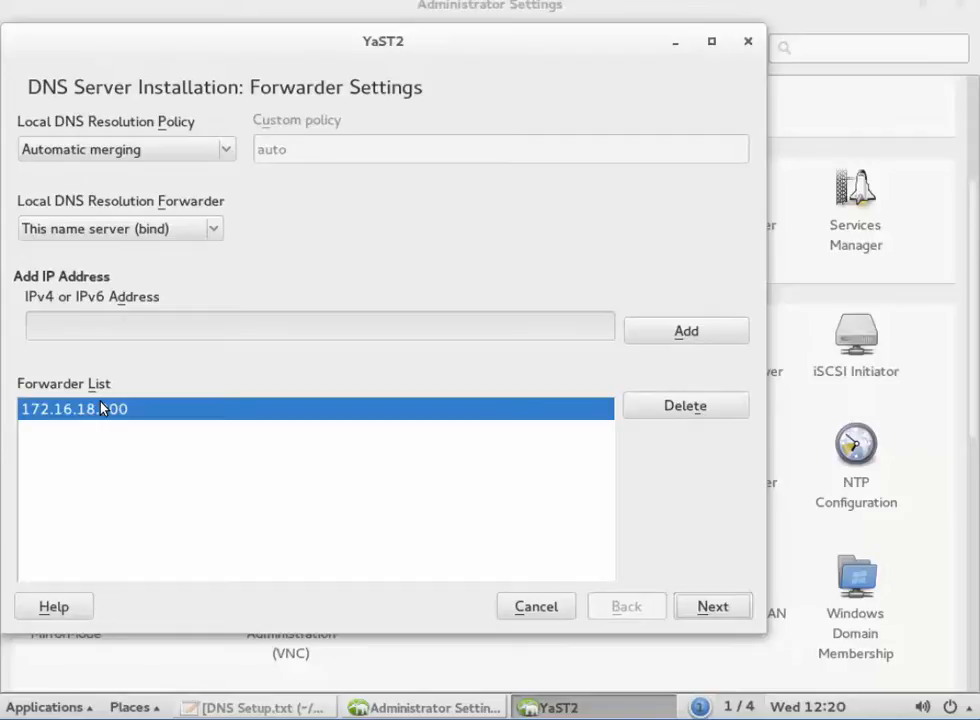
Delete the existing forwarder in the DNS installation wizard and add ak.bobstaco.com as a Master zone
{"action": "left_click", "coordinate": [688, 405]}
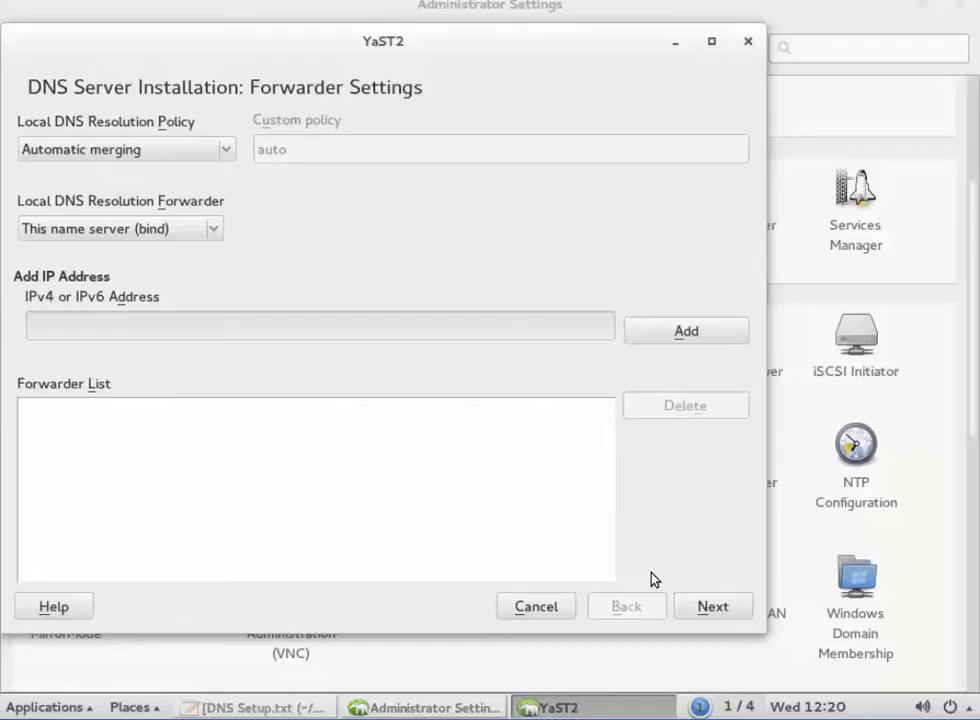
{"action": "left_click", "coordinate": [714, 607]}
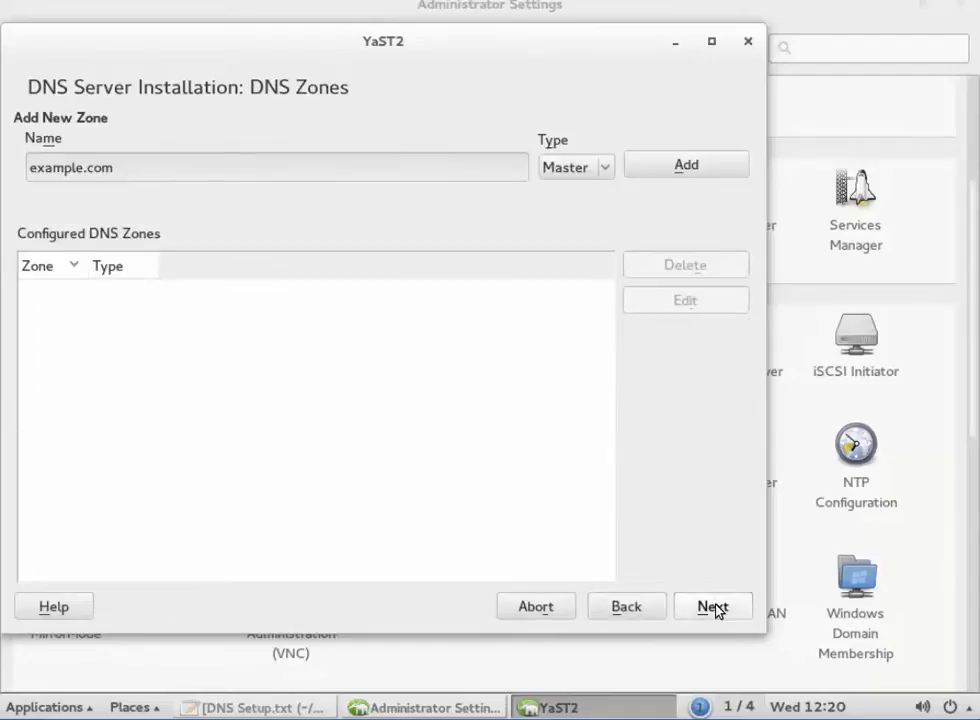
{"action": "left_click_drag", "start_coordinate": [153, 171], "coordinate": [4, 172]}
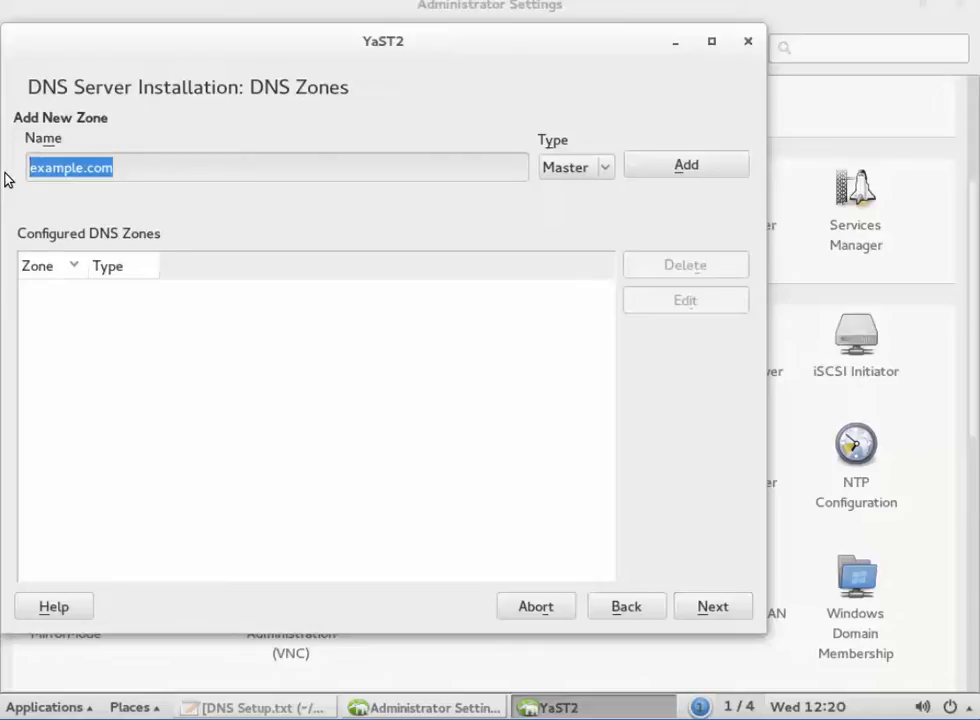
{"action": "type", "text": "ak.bobs"}
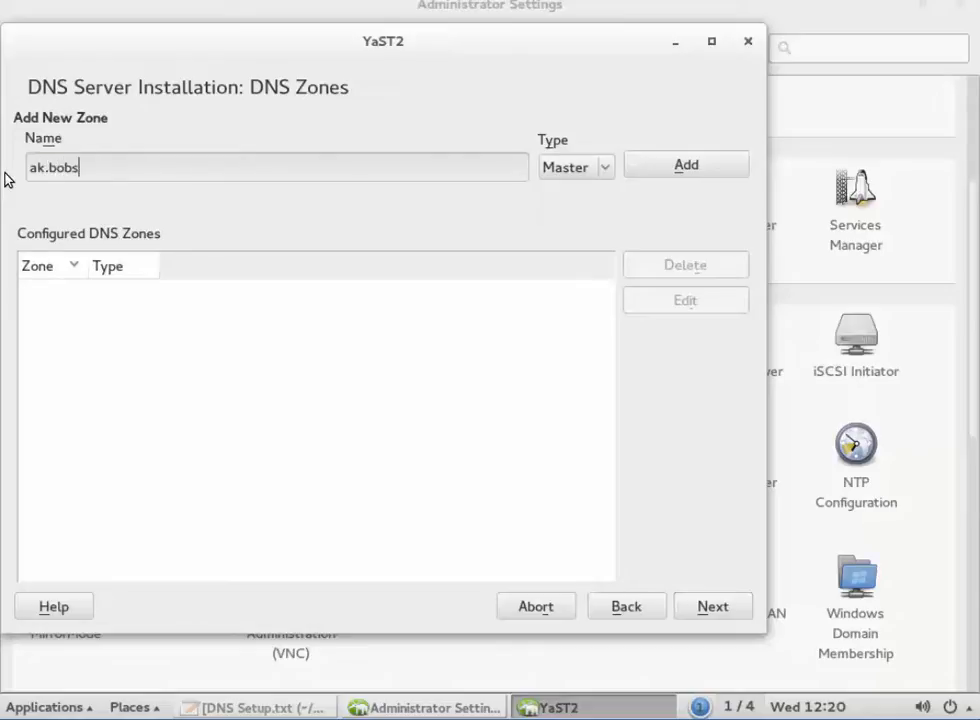
{"action": "type", "text": "taco.com"}
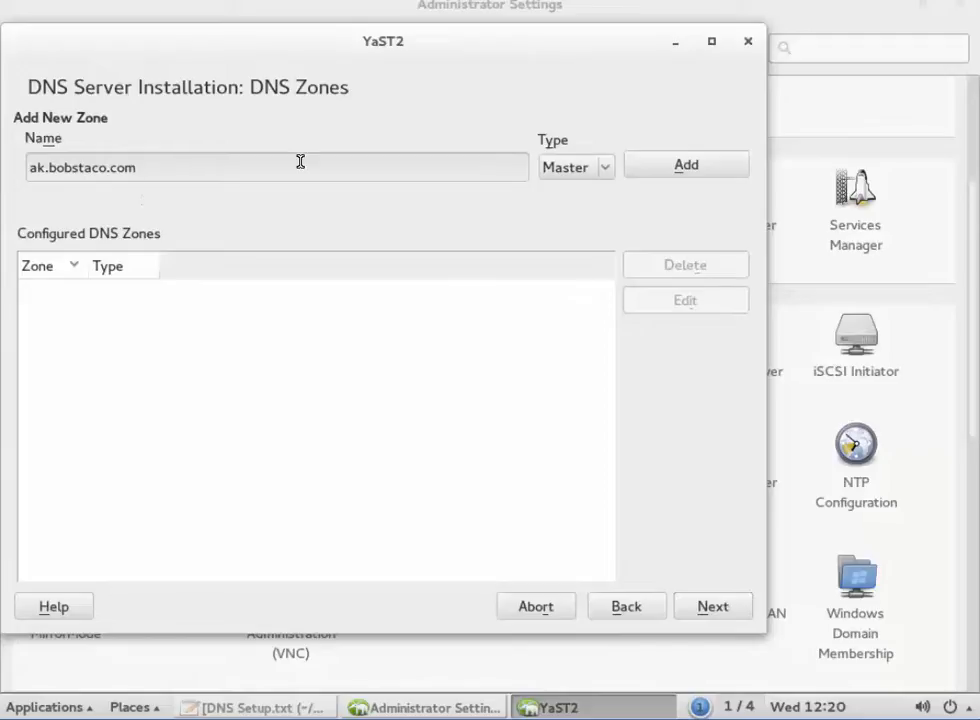
{"action": "left_click", "coordinate": [659, 170]}
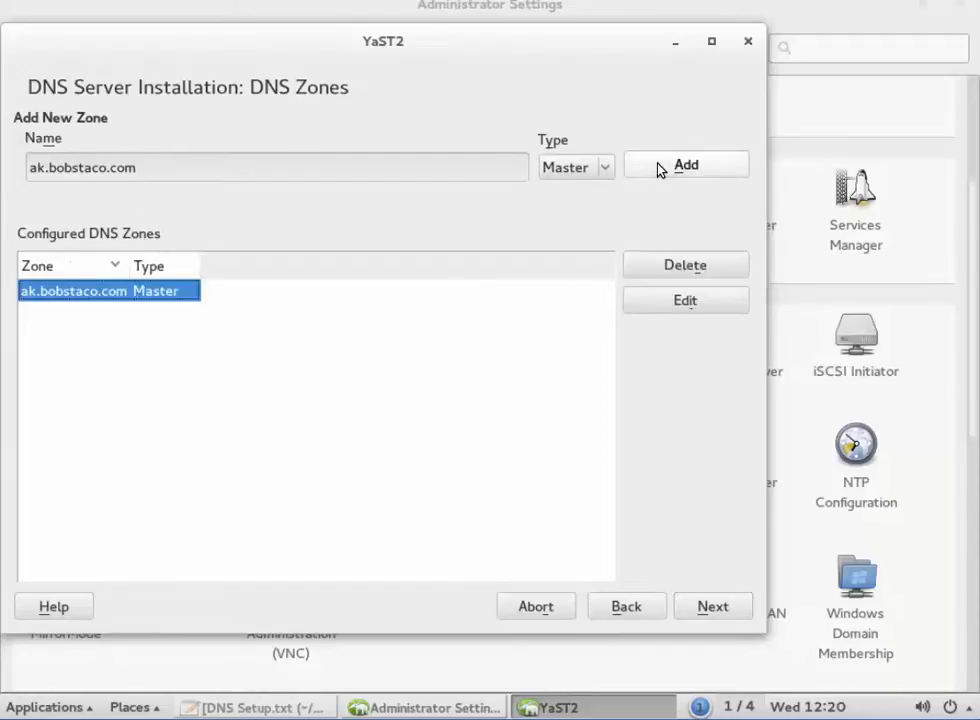
Set the DNS server to start now and when booting, and finish the installation wizard
{"action": "left_click", "coordinate": [709, 607]}
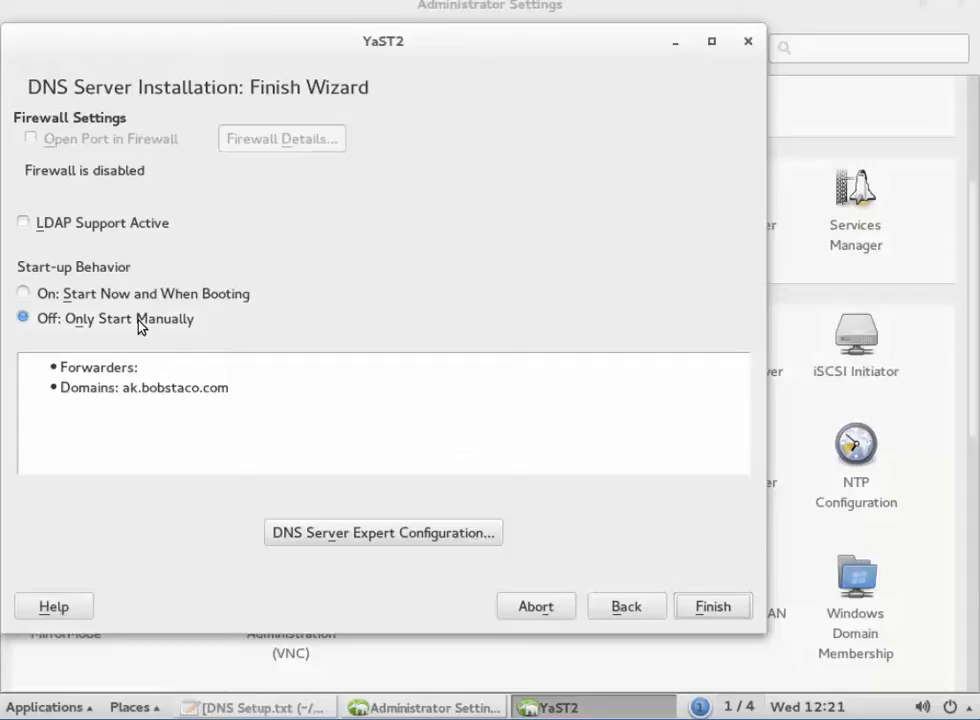
{"action": "left_click", "coordinate": [22, 294]}
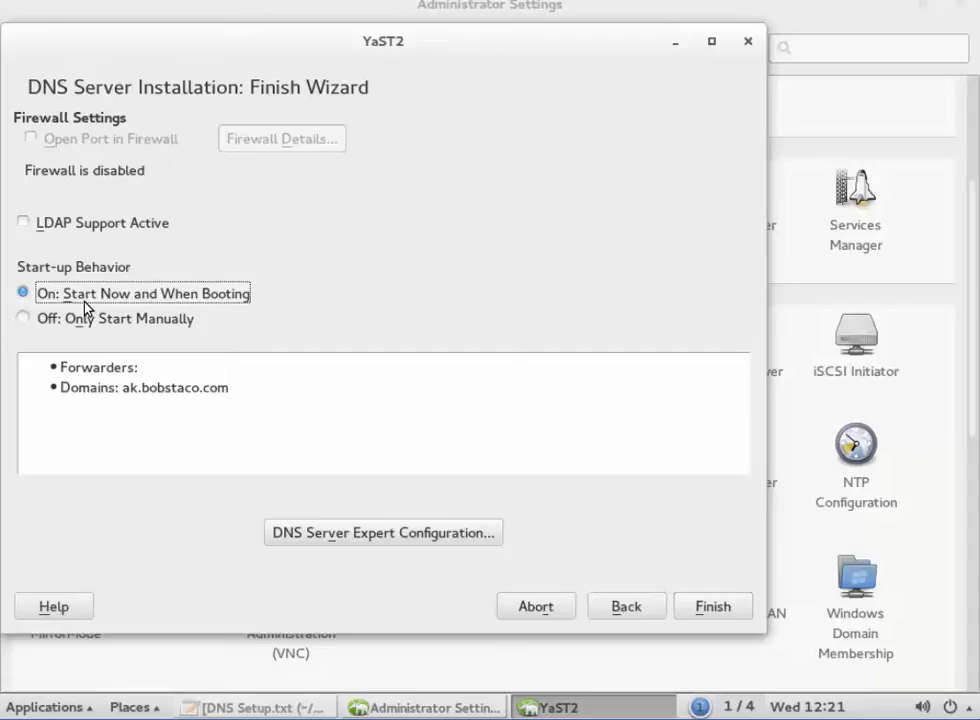
{"action": "left_click", "coordinate": [711, 607]}
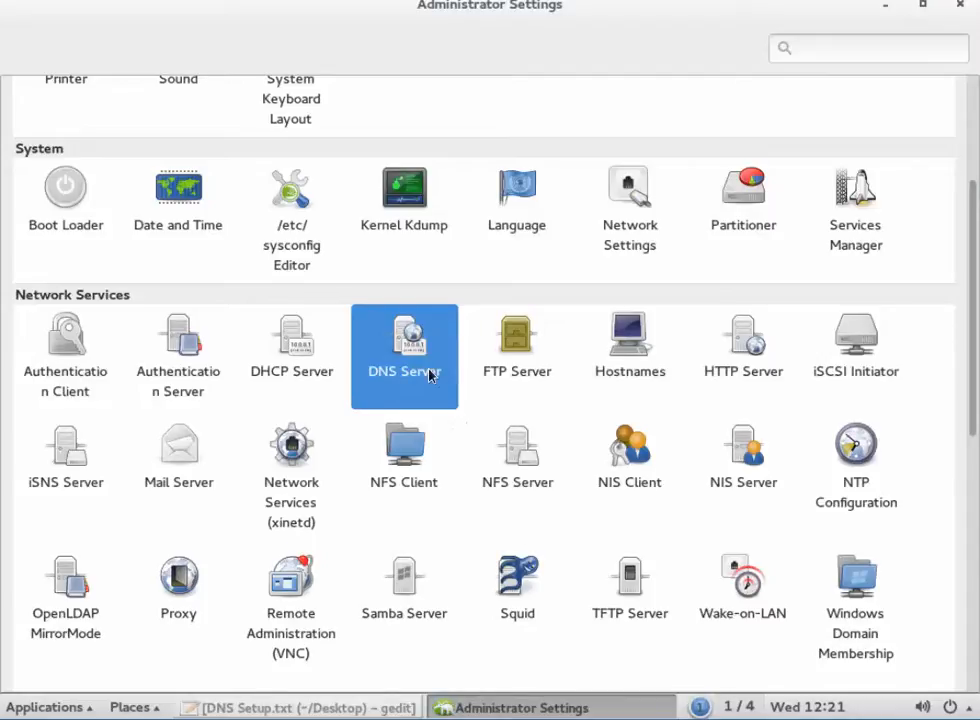
Reopen the DNS Server configuration and open the ak.bobstaco.com zone's resource records for editing
{"action": "left_click", "coordinate": [412, 338]}
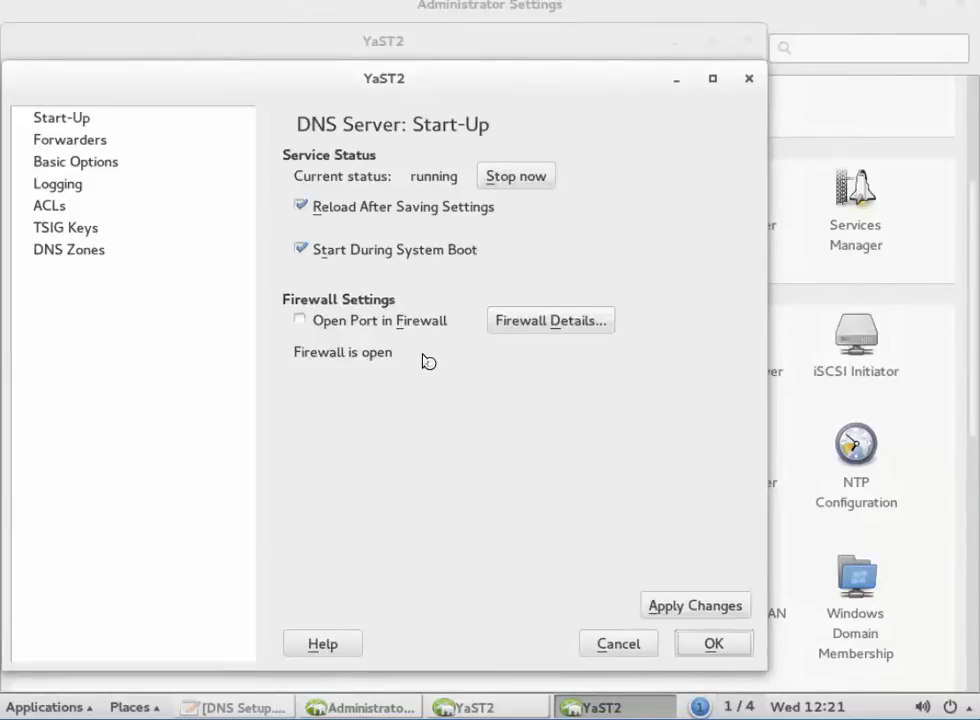
{"action": "left_click", "coordinate": [74, 148]}
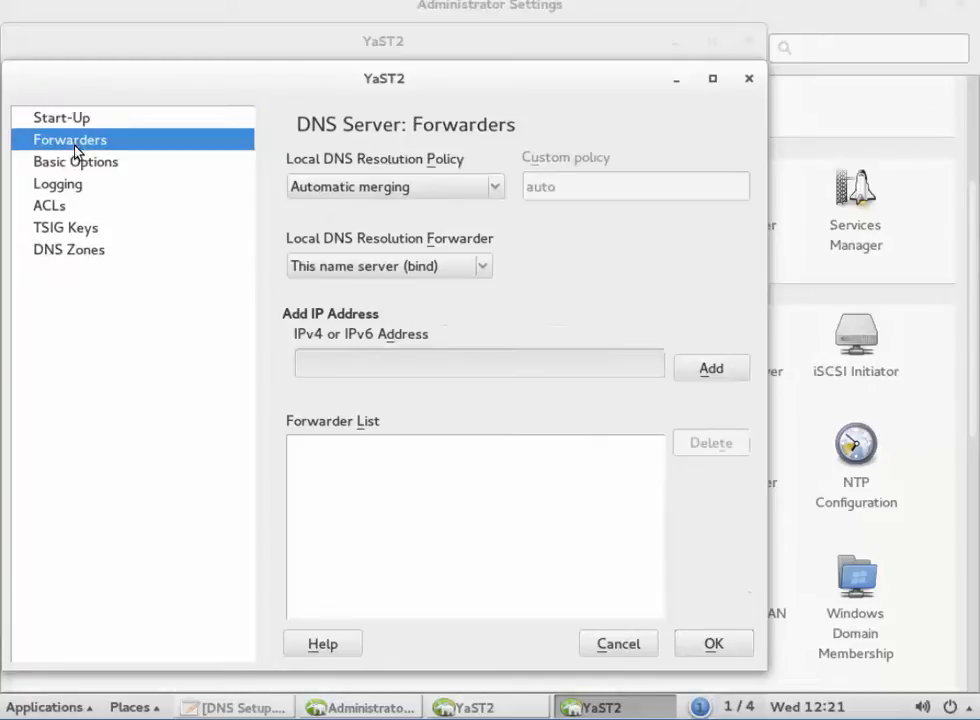
{"action": "left_click", "coordinate": [76, 255]}
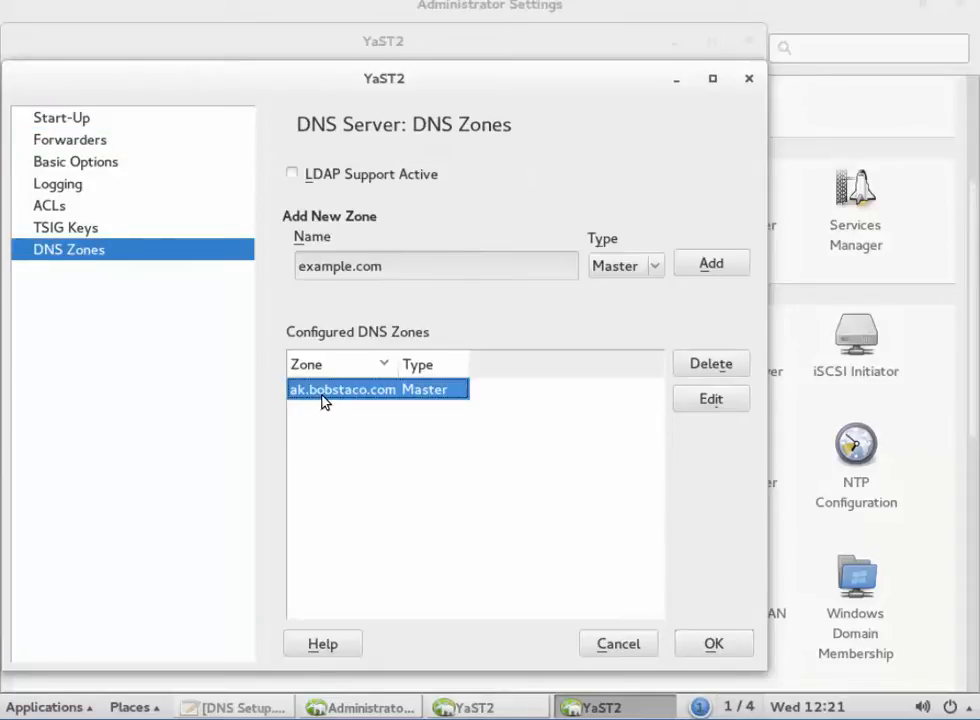
{"action": "left_click", "coordinate": [712, 401]}
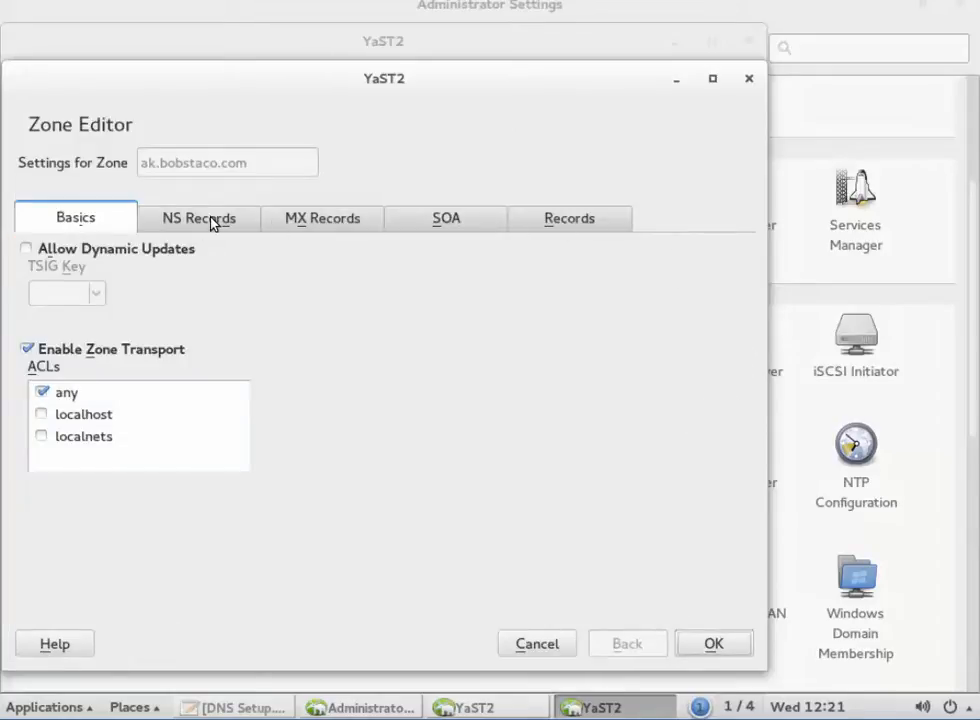
{"action": "left_click", "coordinate": [583, 225]}
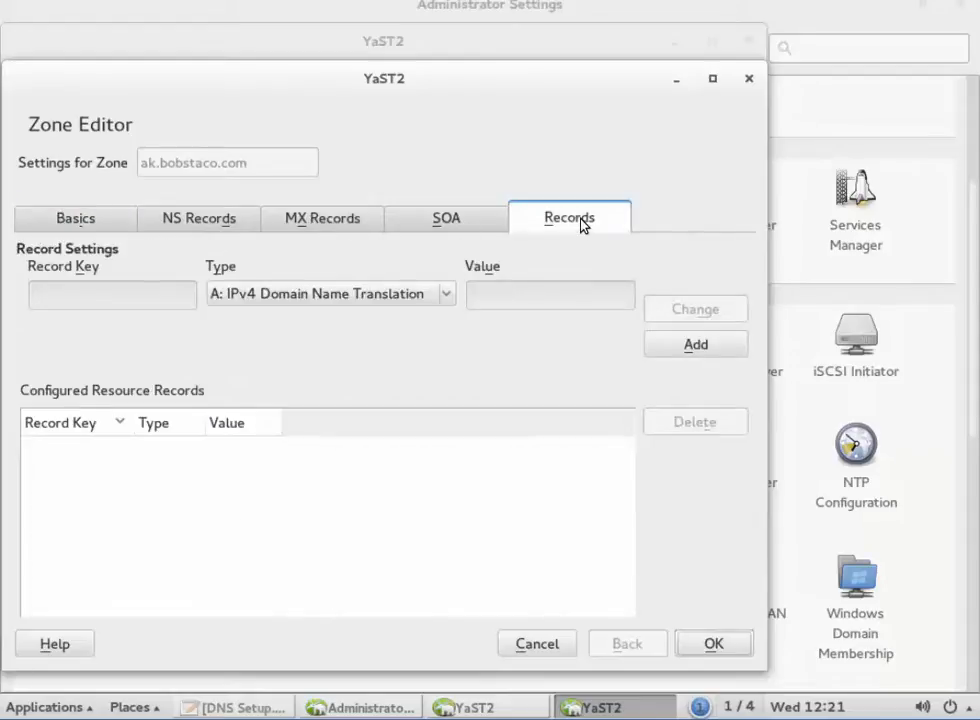
Add an A record to the ak.bobstaco.com zone with record key www and value 198.187.236.58
{"action": "left_click", "coordinate": [147, 292]}
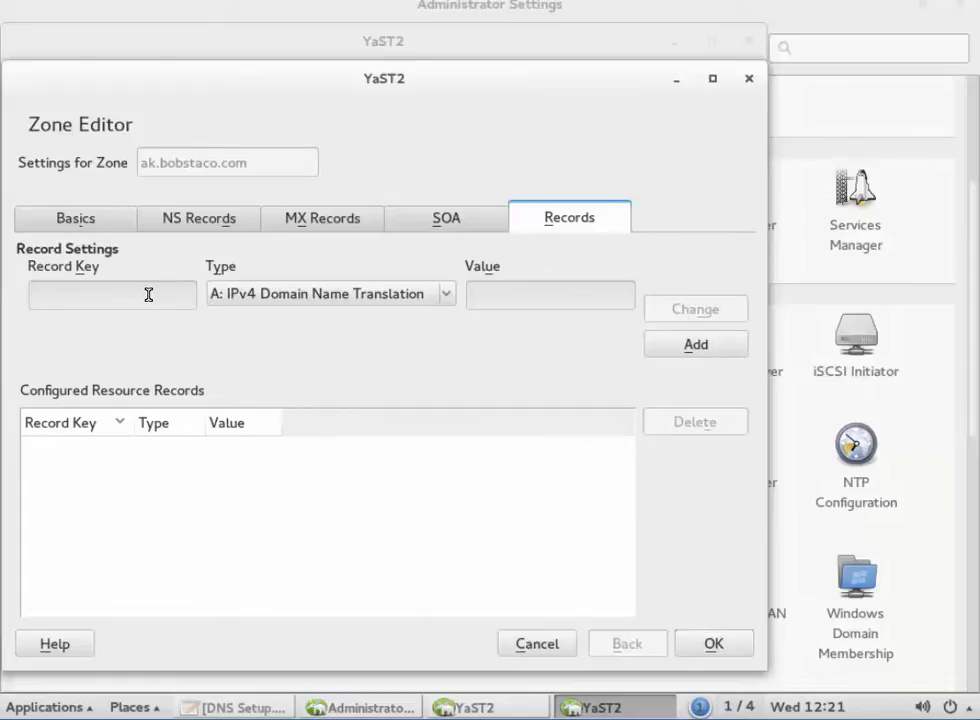
{"action": "type", "text": "www"}
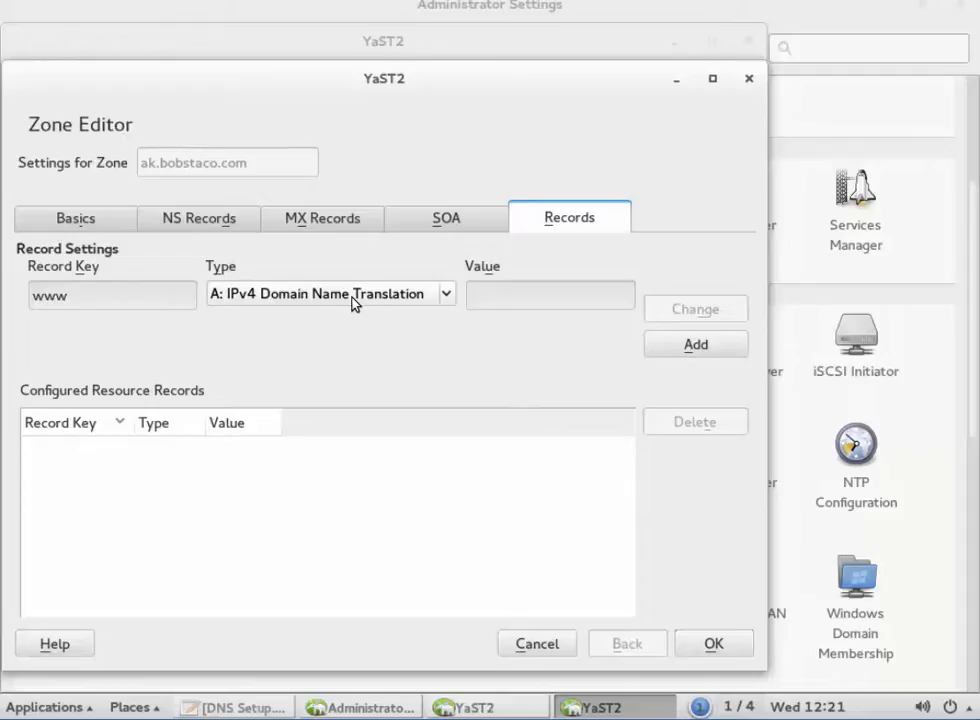
{"action": "left_click", "coordinate": [477, 291]}
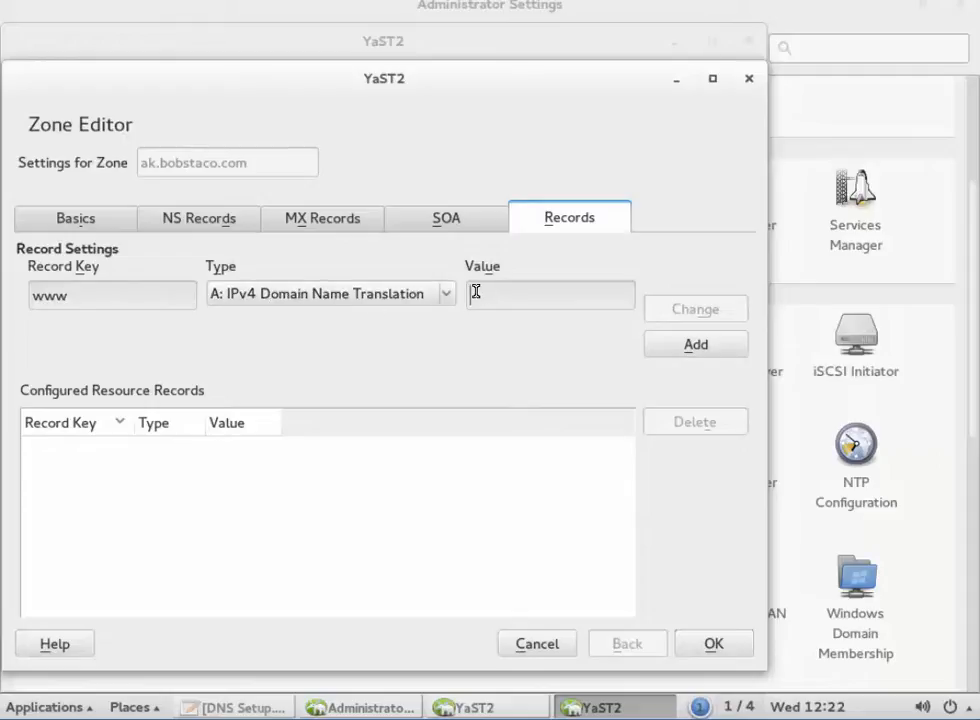
{"action": "type", "text": "198.187.236.58"}
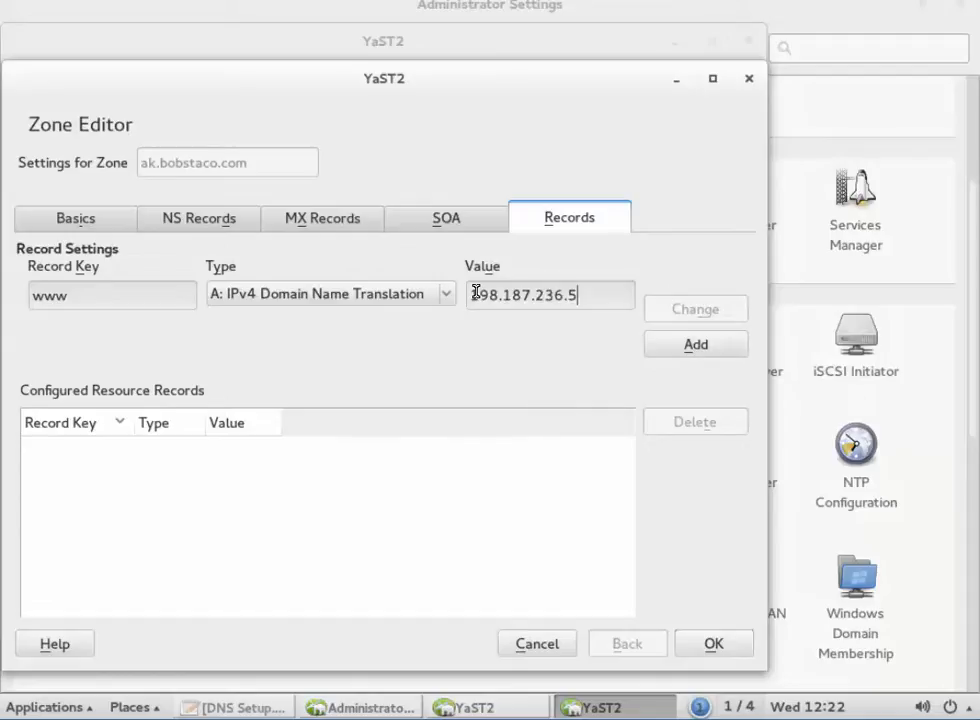
{"action": "left_click", "coordinate": [690, 344]}
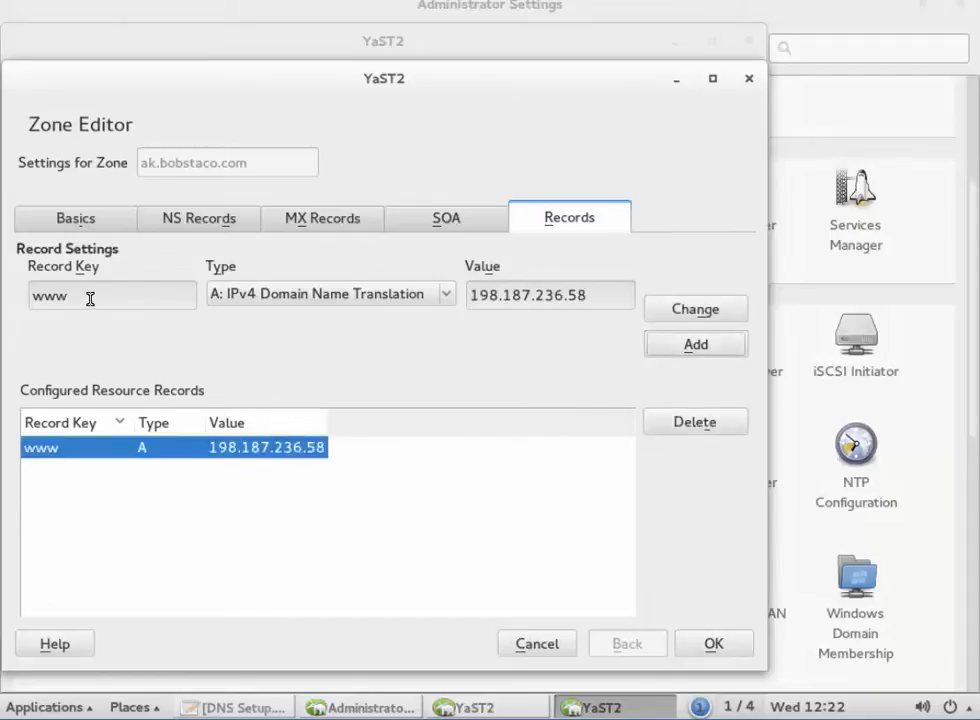
Add a second A record with record key rdp that uses the same address, 198.187.236.58
{"action": "left_click_drag", "start_coordinate": [90, 295], "coordinate": [7, 304]}
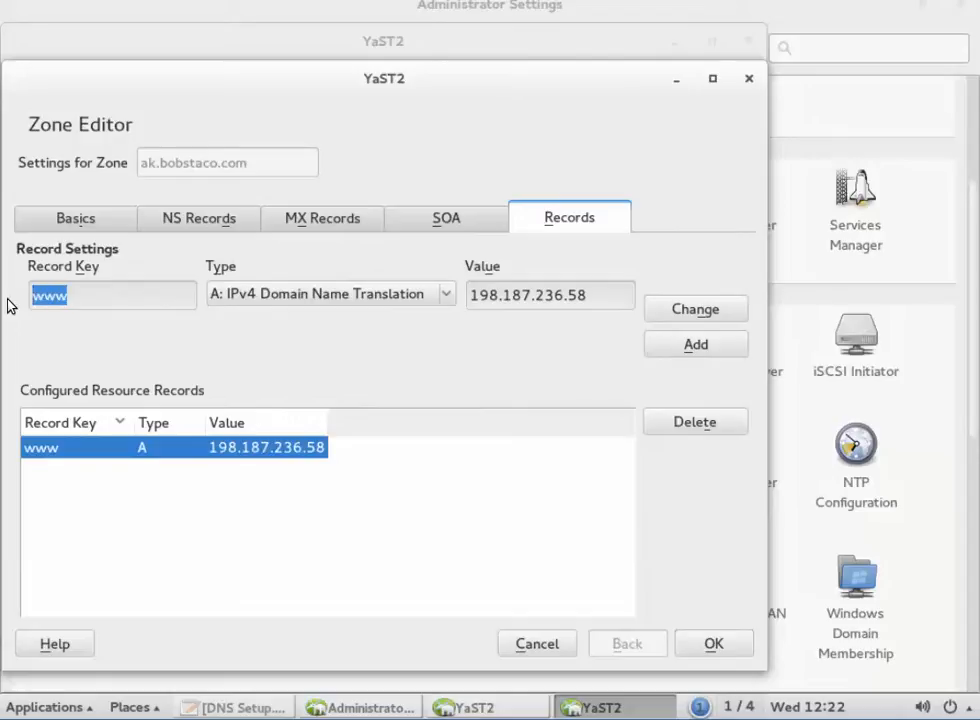
{"action": "type", "text": "rd"}
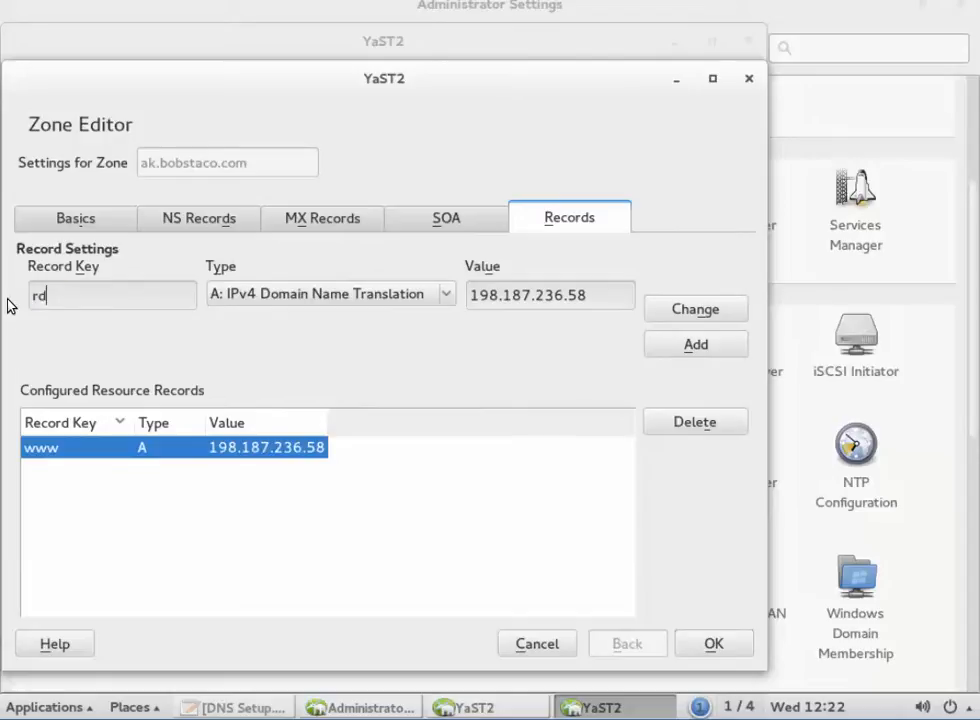
{"action": "type", "text": "p"}
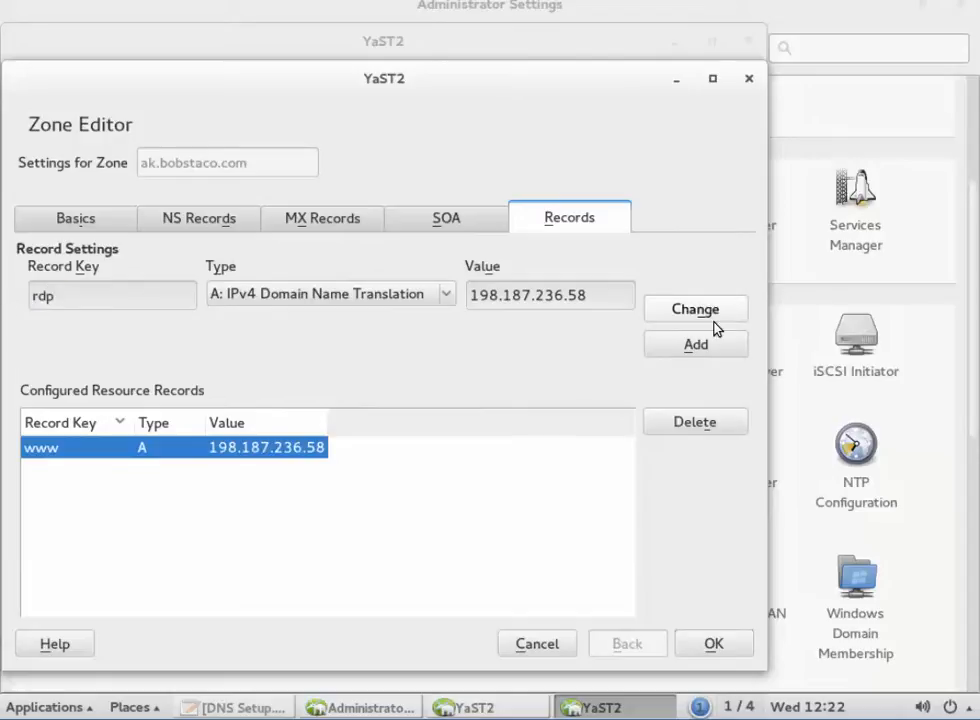
{"action": "left_click", "coordinate": [699, 346]}
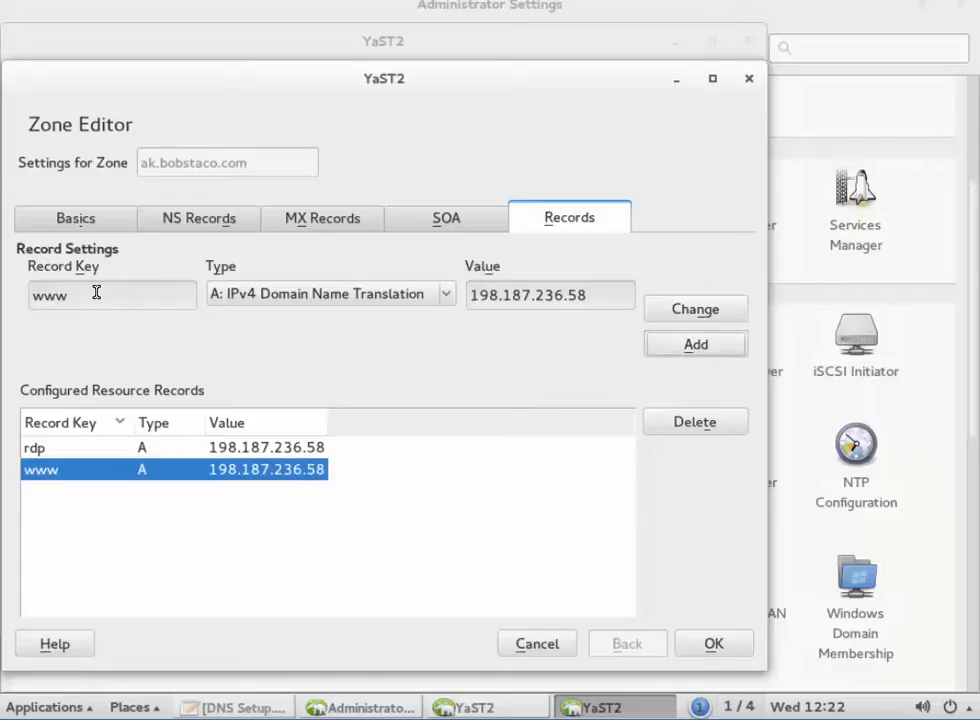
Add an A record with record key bogus and value 123.111.222.123 to the zone
{"action": "left_click_drag", "start_coordinate": [81, 295], "coordinate": [17, 295]}
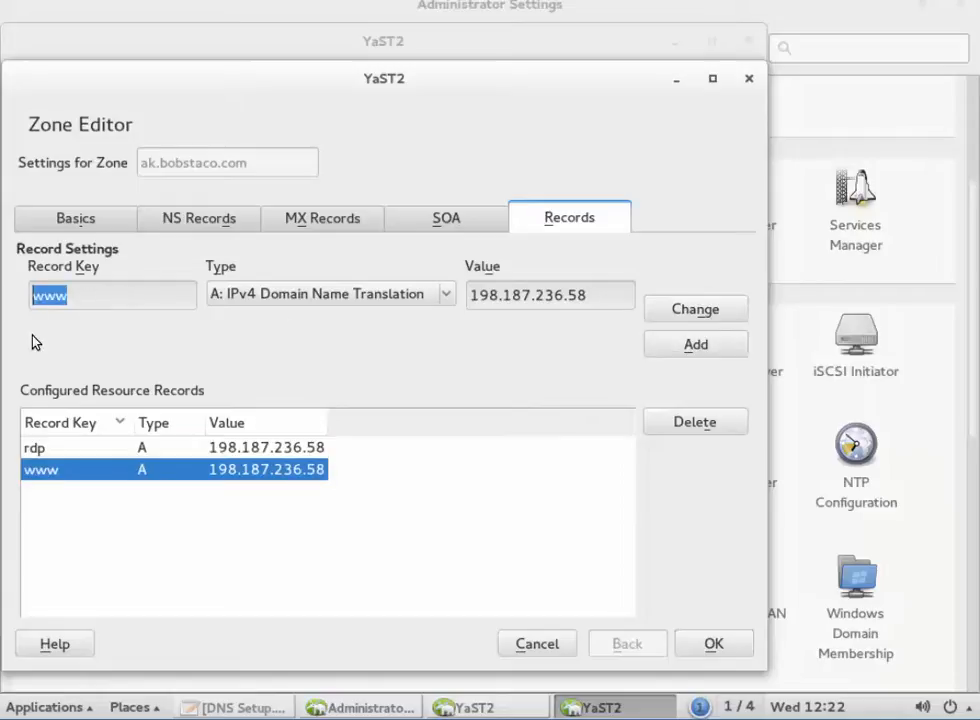
{"action": "type", "text": "bogu"}
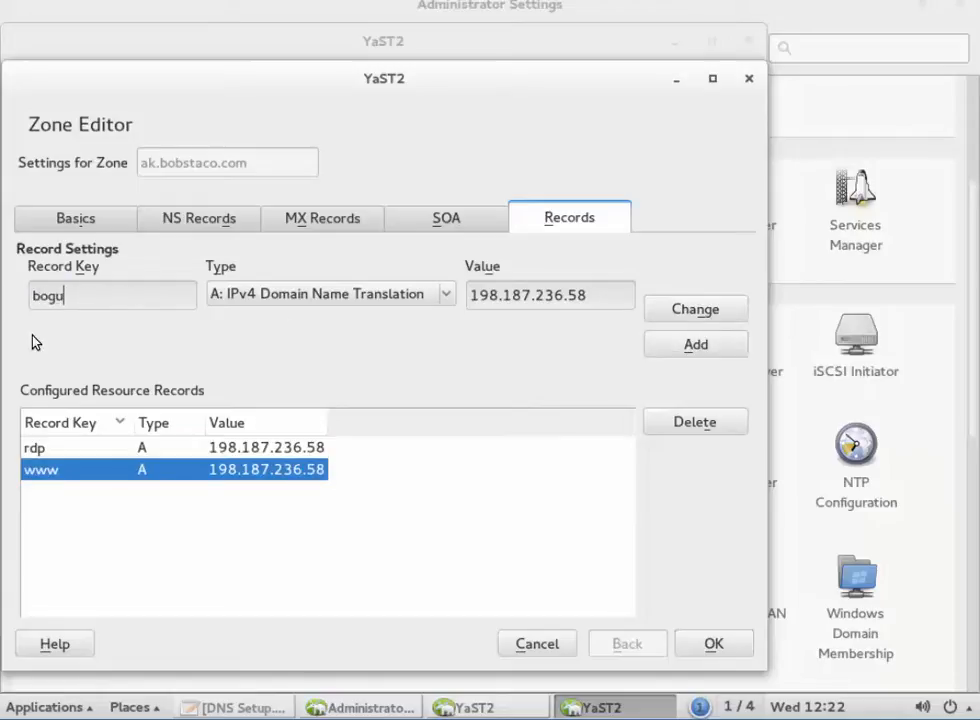
{"action": "type", "text": "s"}
{"action": "left_click_drag", "start_coordinate": [591, 290], "coordinate": [468, 297]}
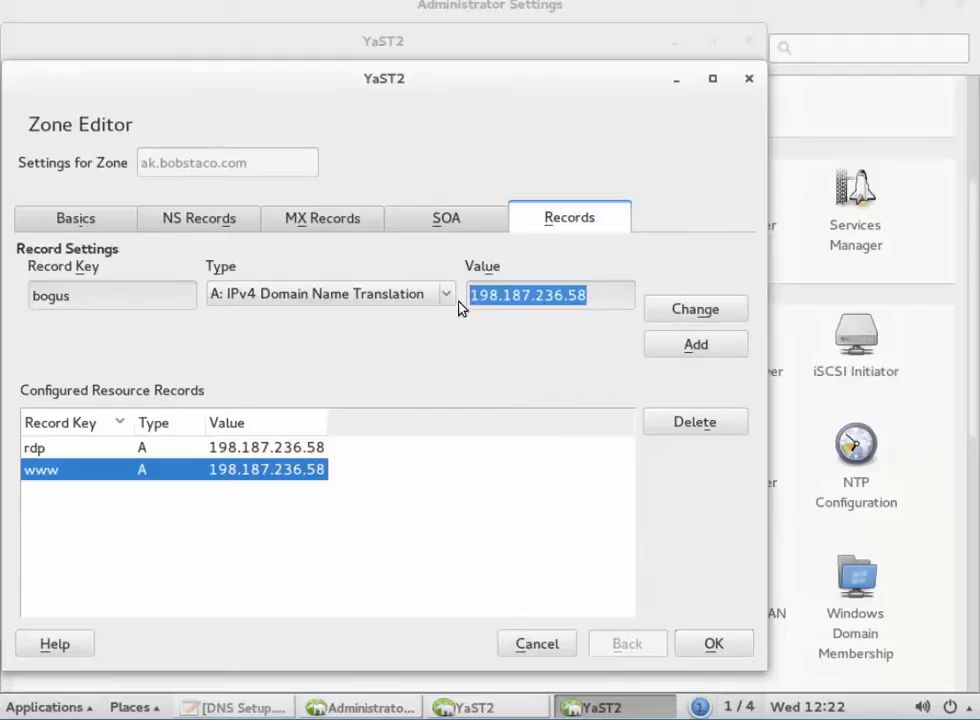
{"action": "type", "text": "123.1"}
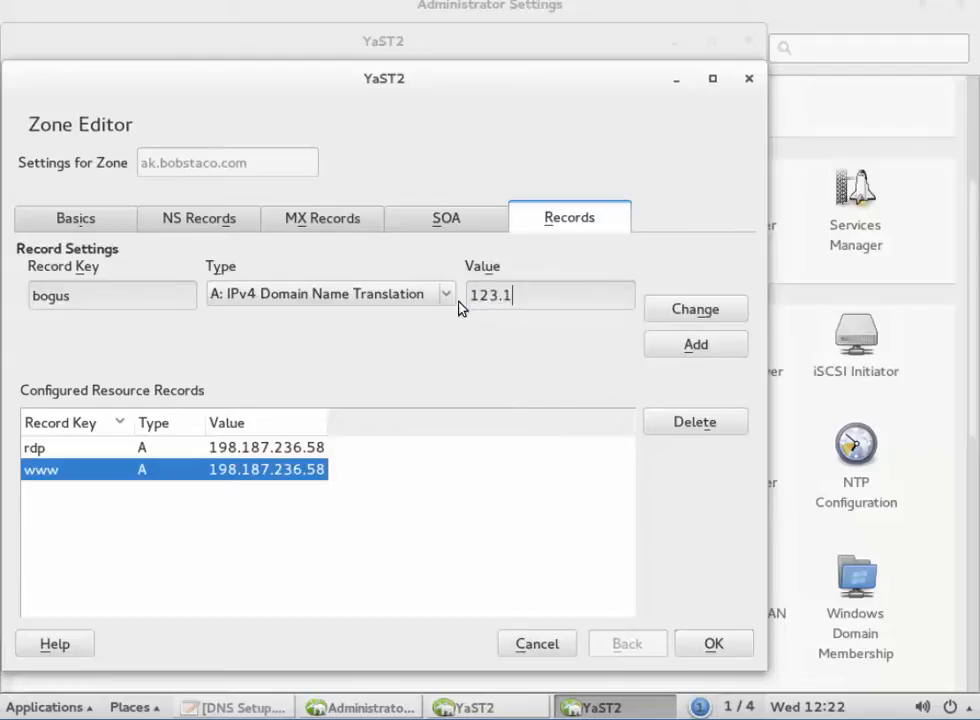
{"action": "type", "text": "11.222.123"}
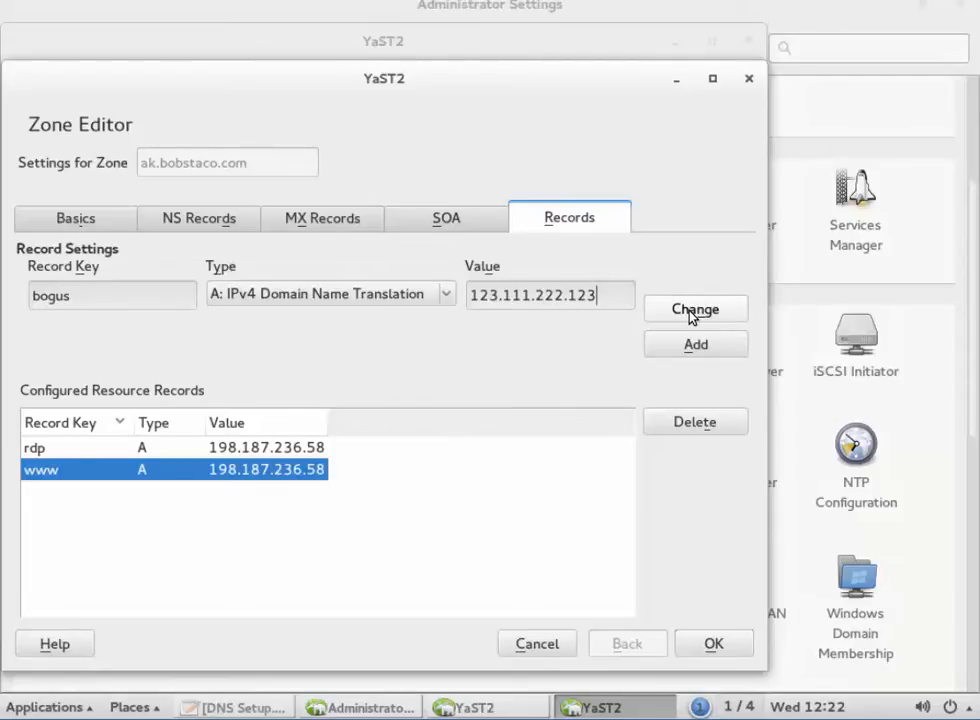
{"action": "left_click", "coordinate": [686, 345]}
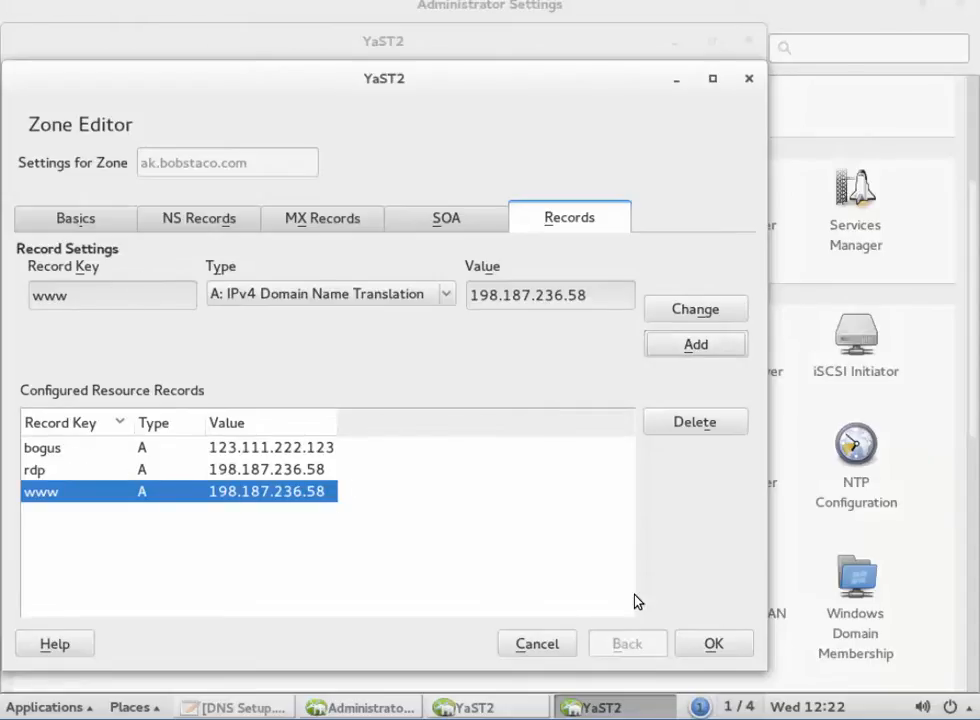
Accept the zone's record edits, then apply the DNS server changes and close its configuration
{"action": "left_click", "coordinate": [708, 643]}
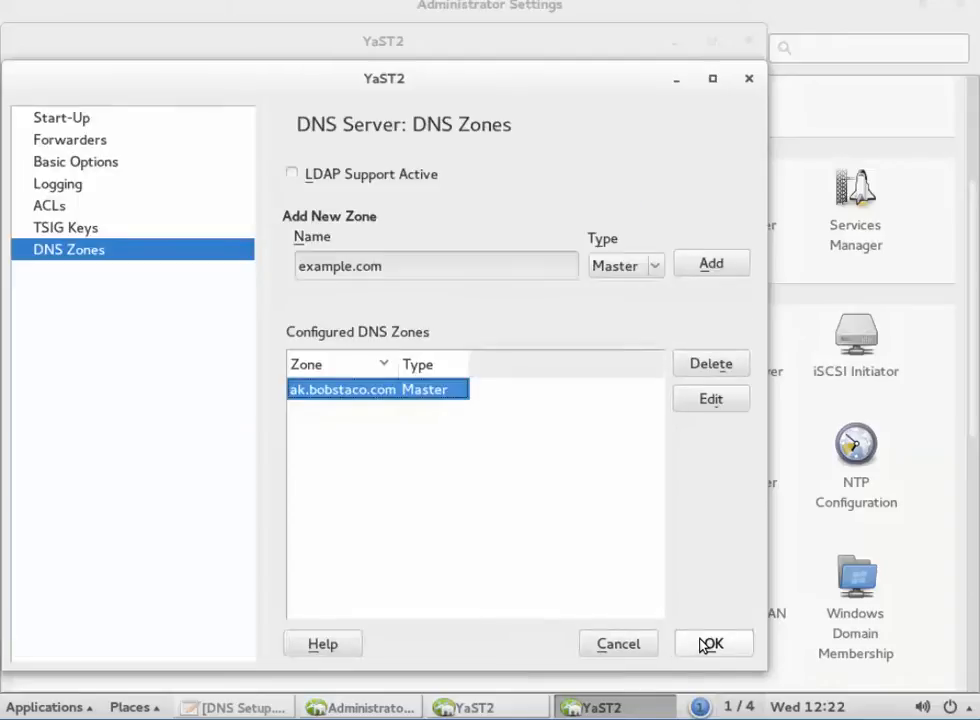
{"action": "left_click", "coordinate": [710, 645]}
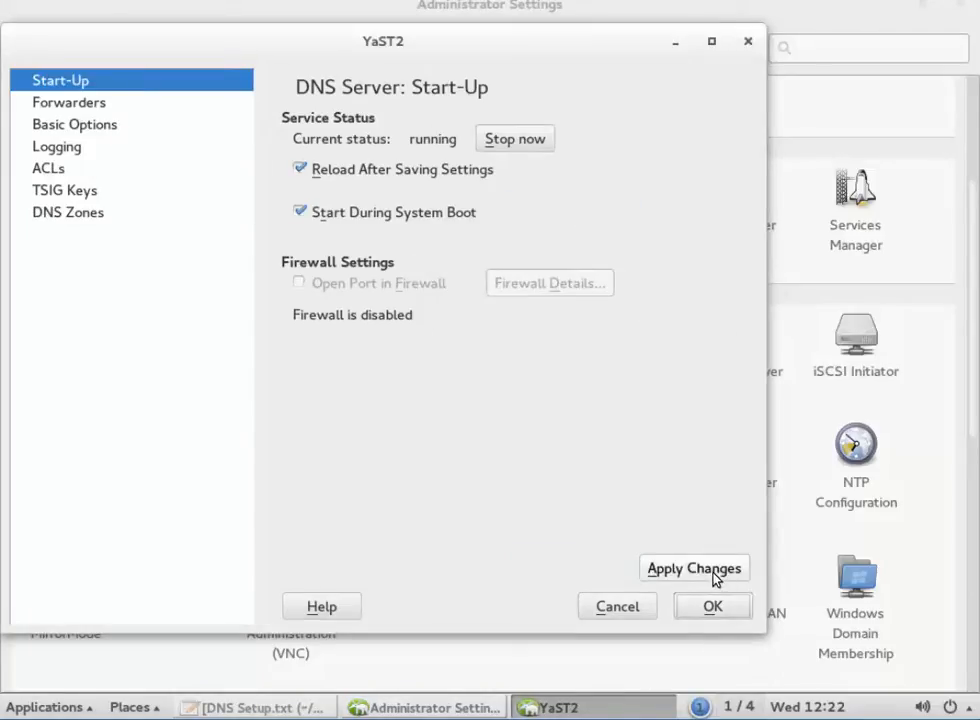
{"action": "left_click", "coordinate": [715, 574]}
{"action": "left_click", "coordinate": [711, 609]}
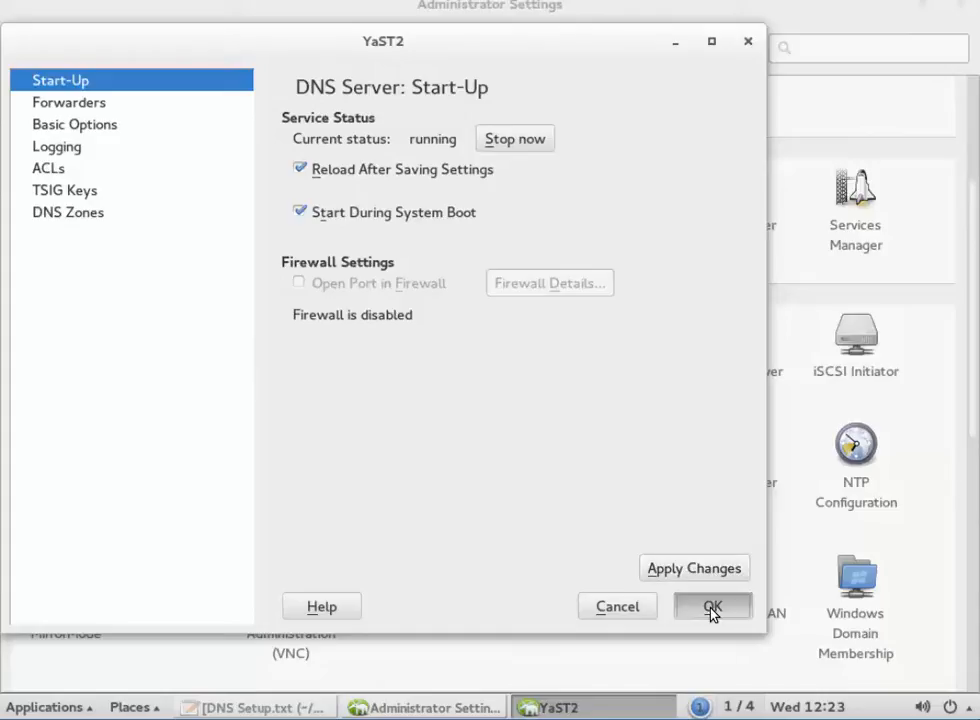